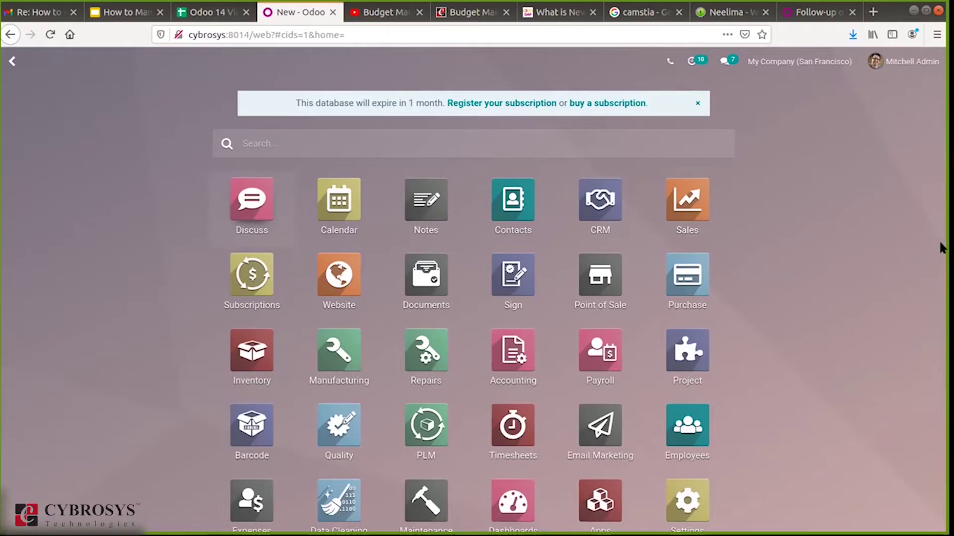
- Open the Accounting app's settings and search them for "Curre"
scroll(938, 271, down, 2)
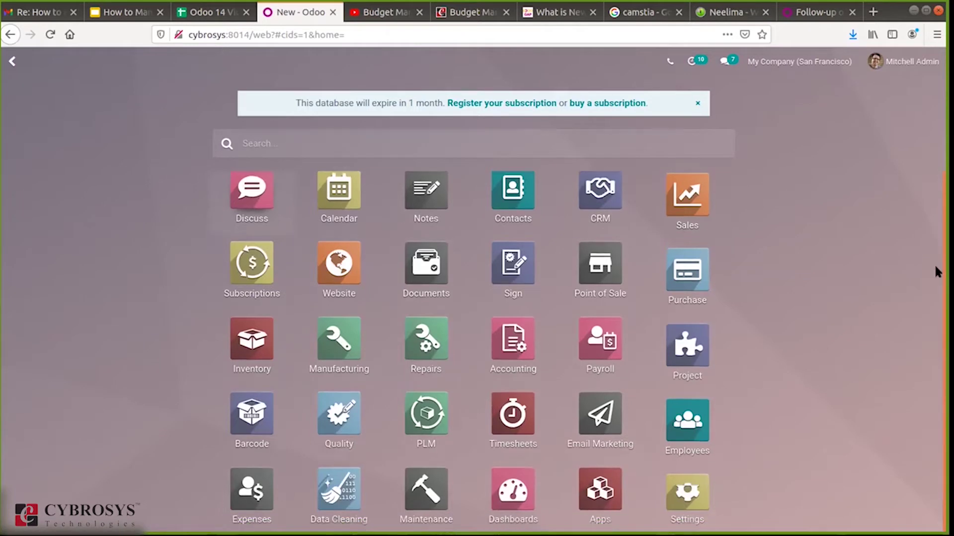
click(504, 349)
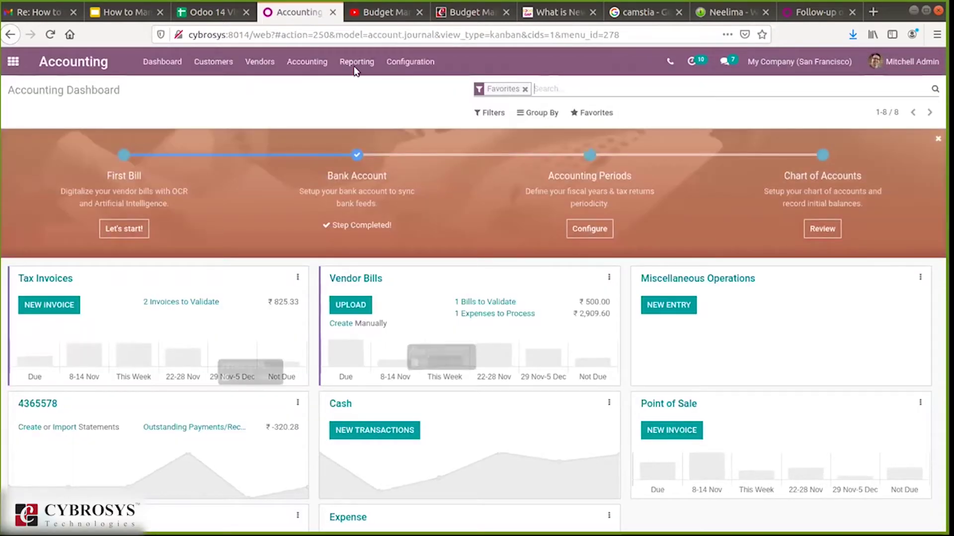
click(409, 61)
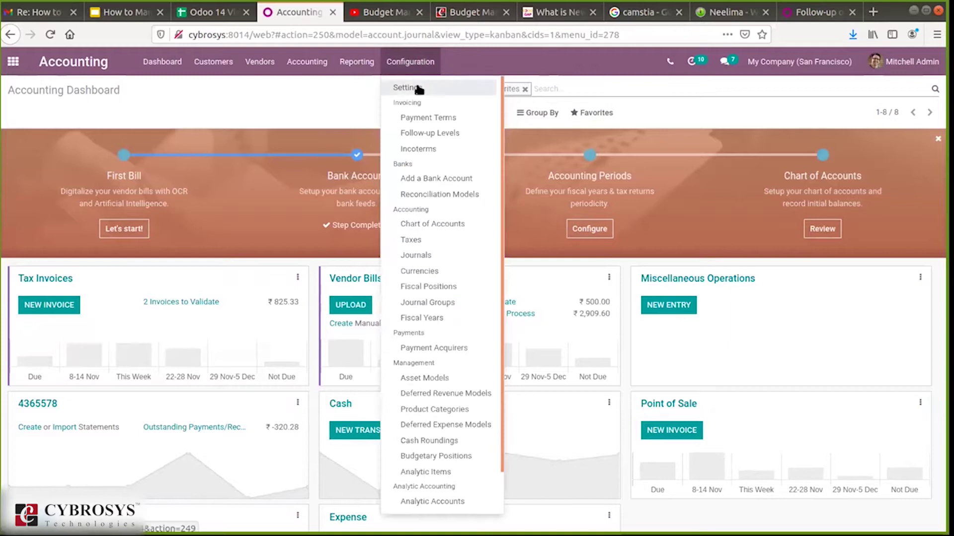
click(416, 83)
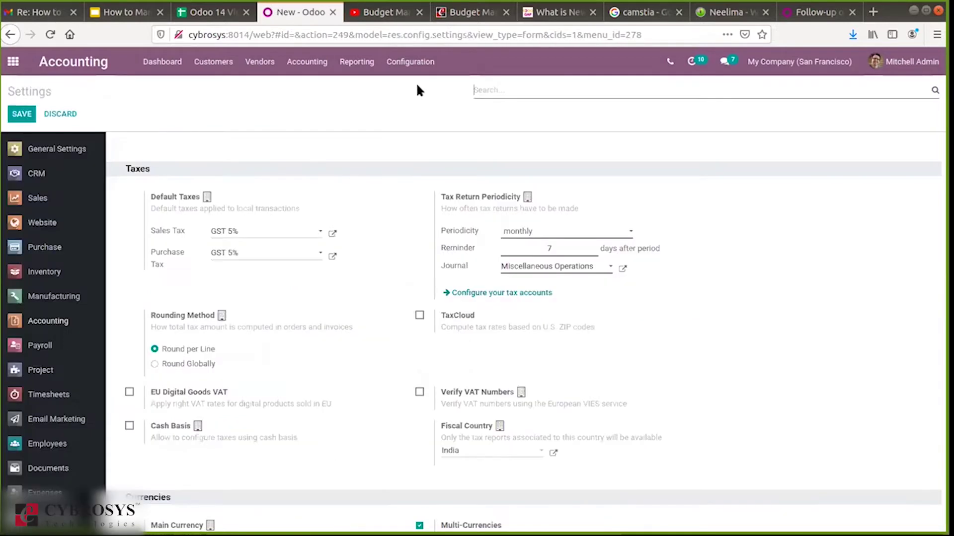
text(Curr)
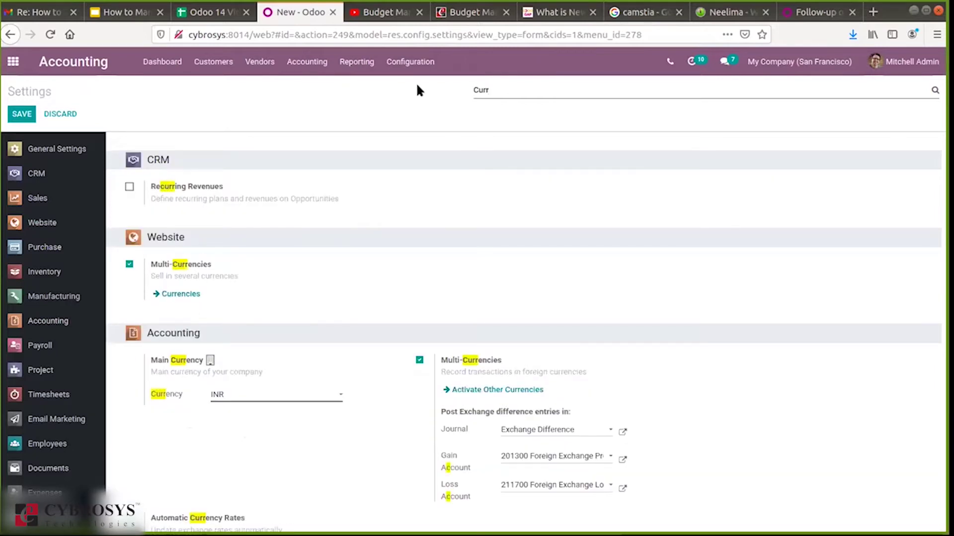
text(e)
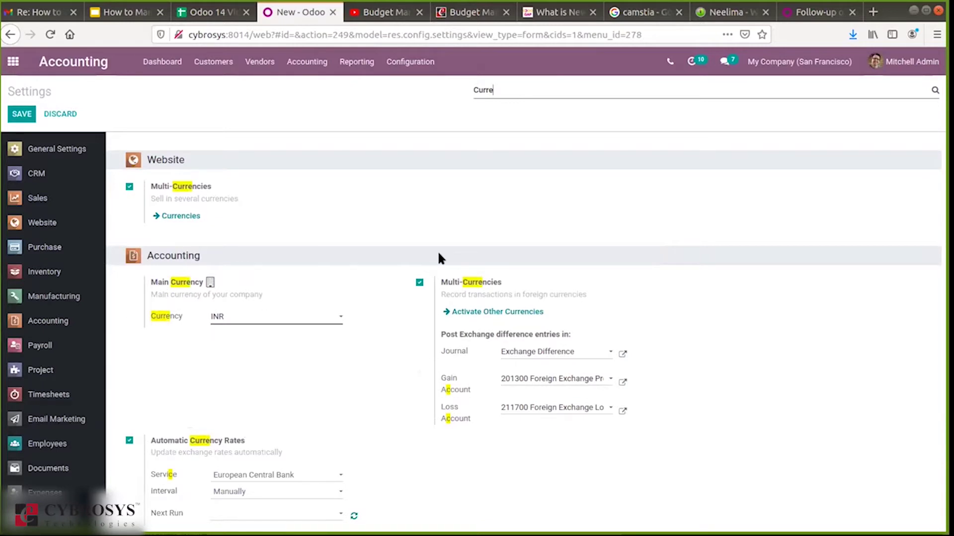
- Turn the Multi-Currencies option in the Accounting section off and back on
click(420, 283)
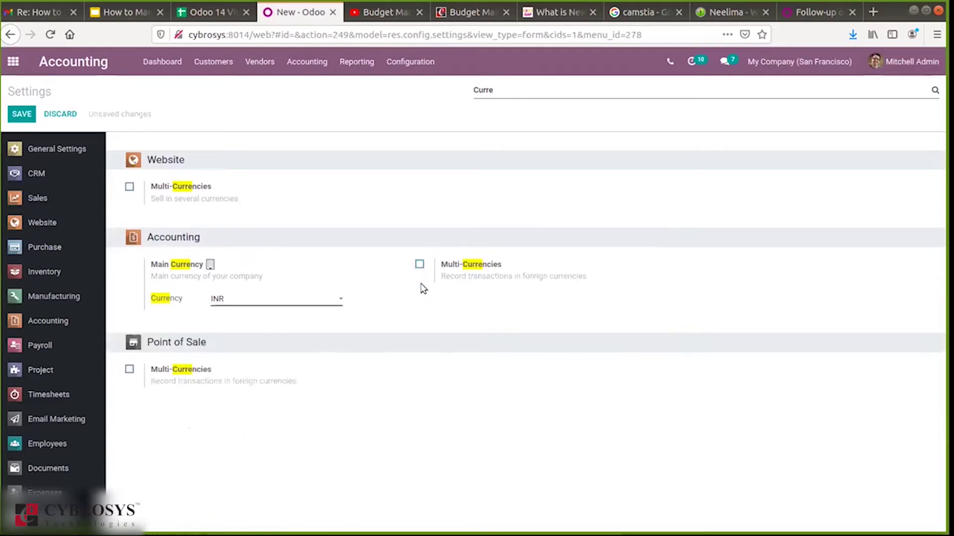
click(420, 267)
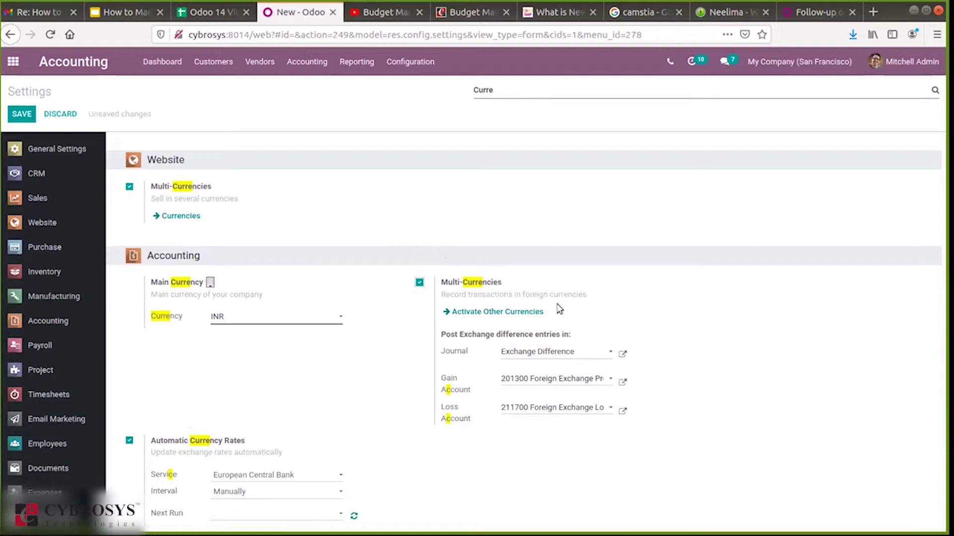
- Examine the journal choices for exchange difference entries and the choices for the company's main currency
scroll(939, 298, down, 2)
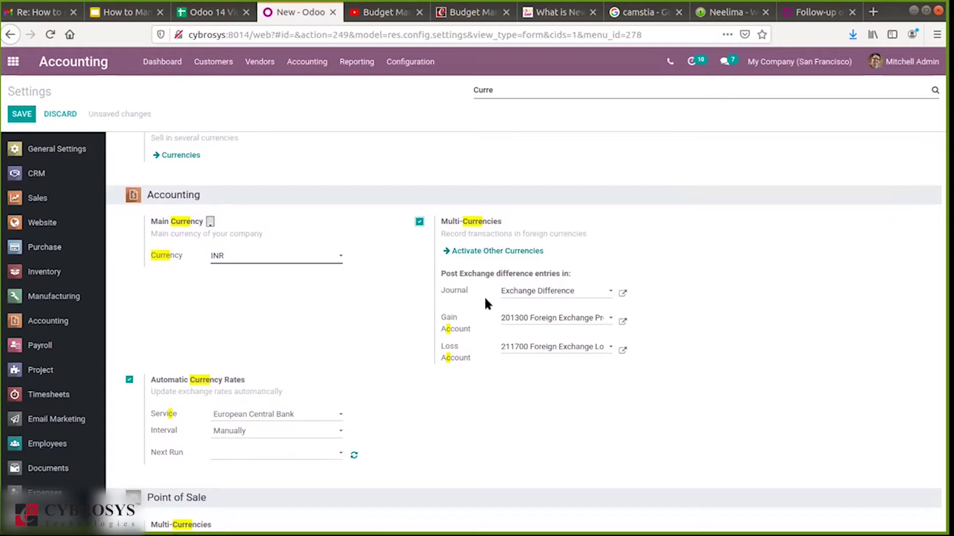
mouse_move(481, 289)
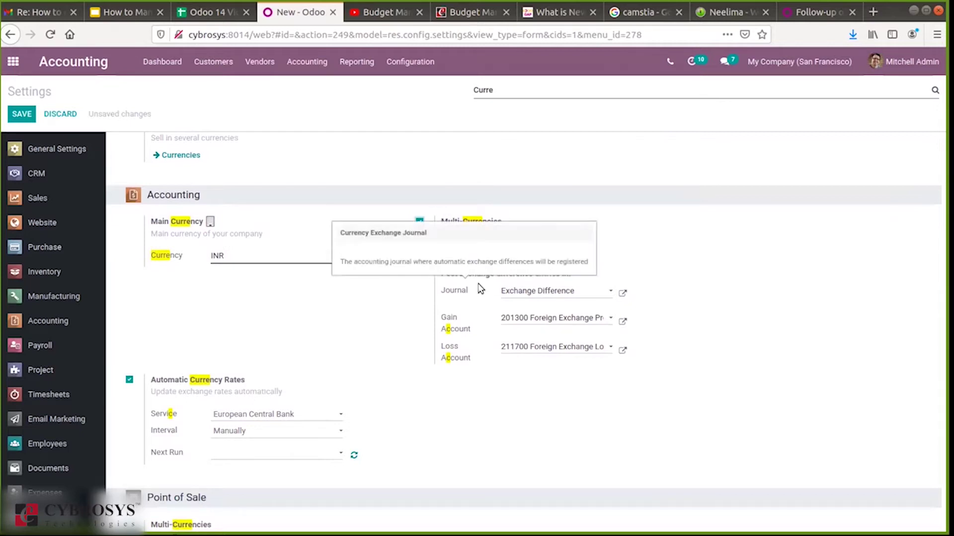
click(553, 292)
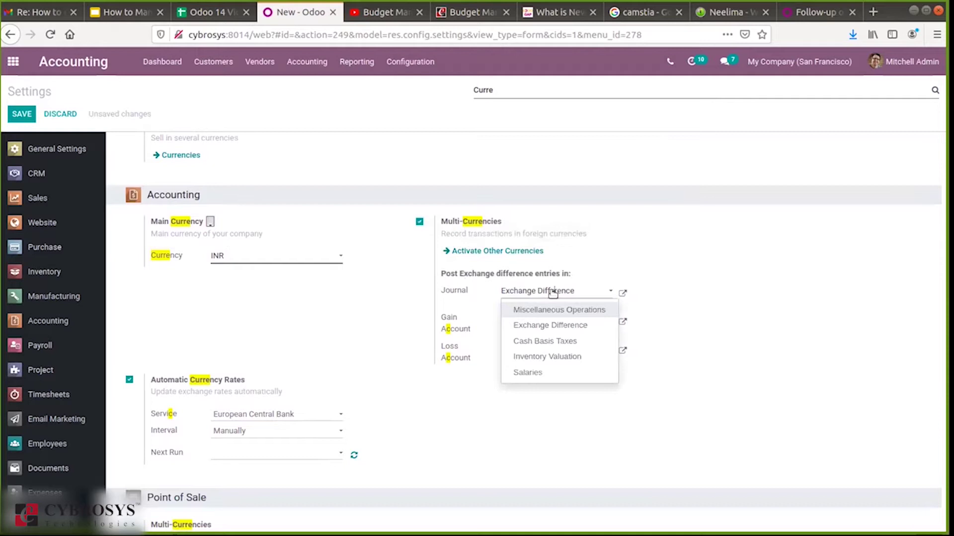
click(750, 257)
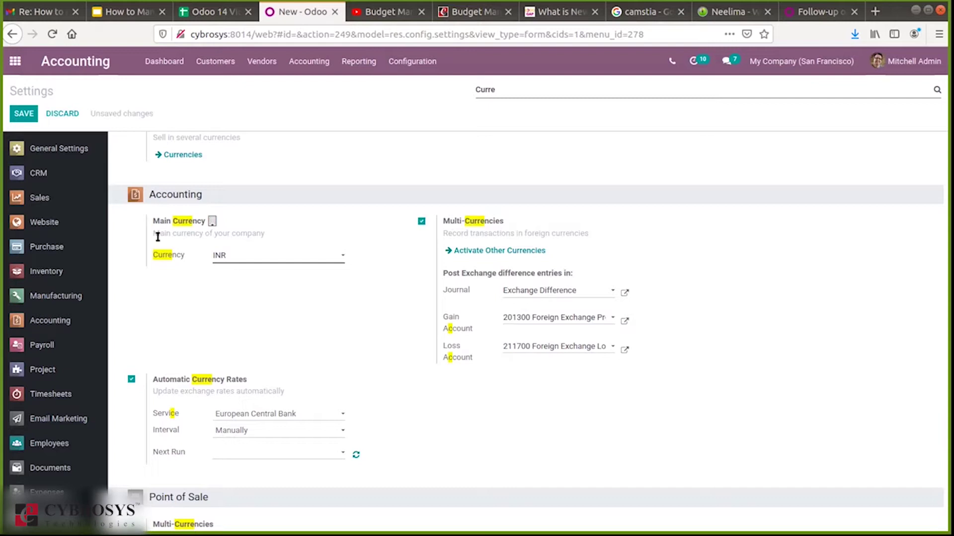
click(217, 258)
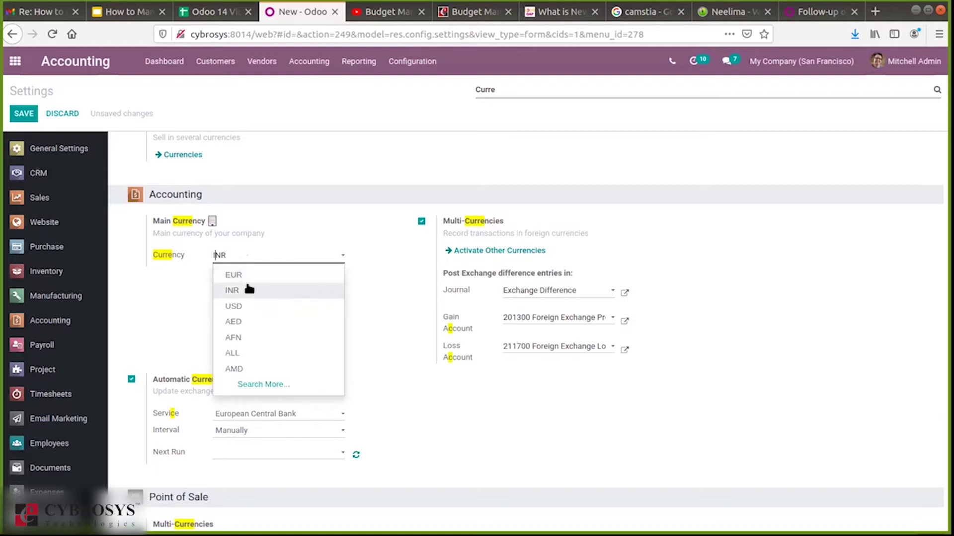
click(186, 265)
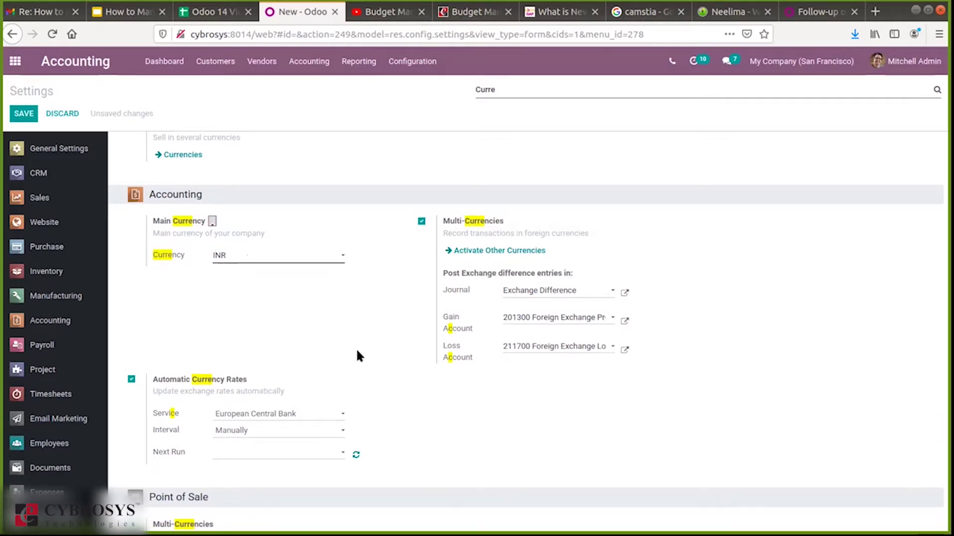
- Examine the service, interval and next run date options for Automatic Currency Rates
click(232, 409)
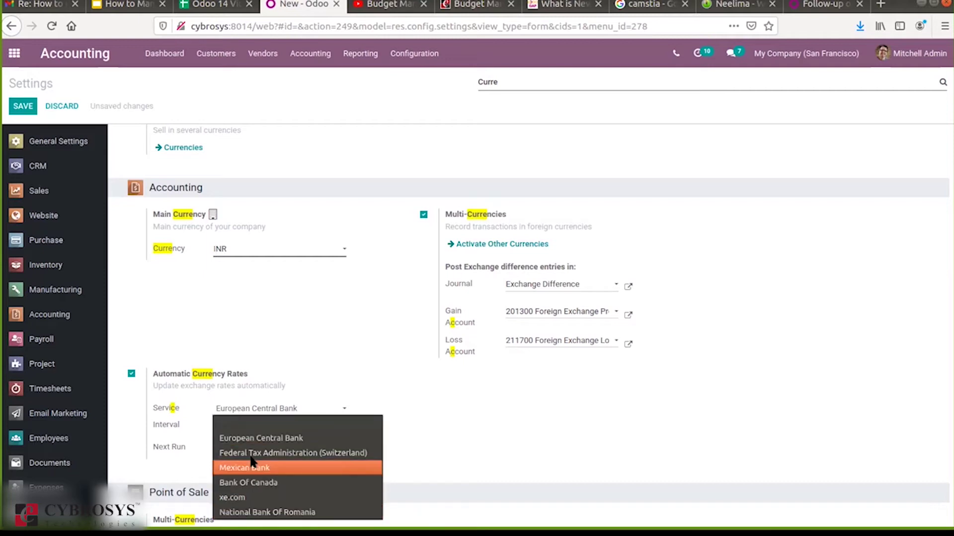
click(297, 370)
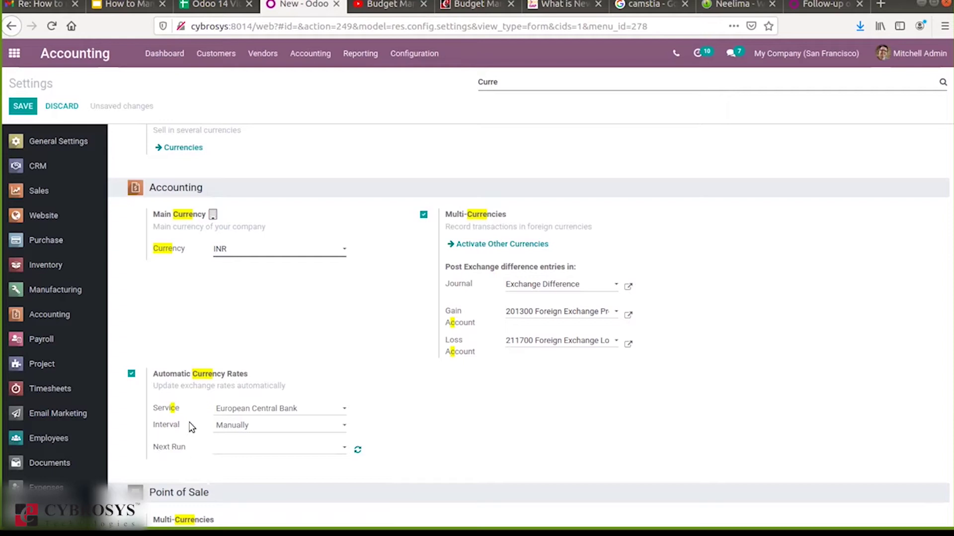
click(244, 427)
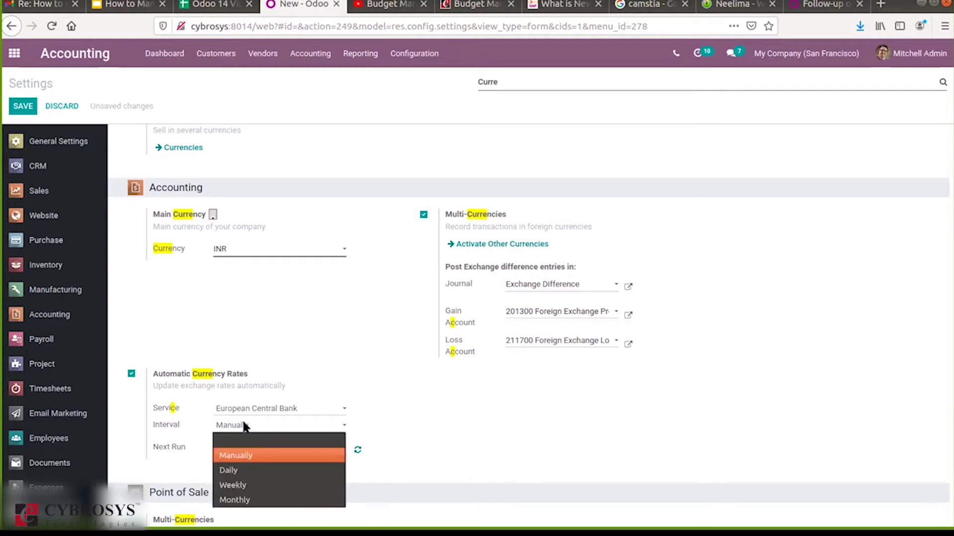
click(262, 459)
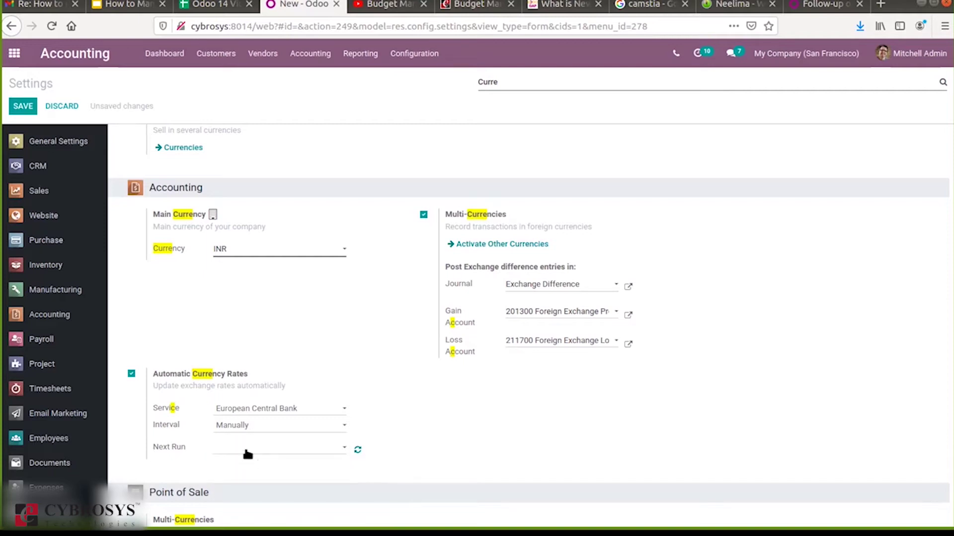
click(247, 454)
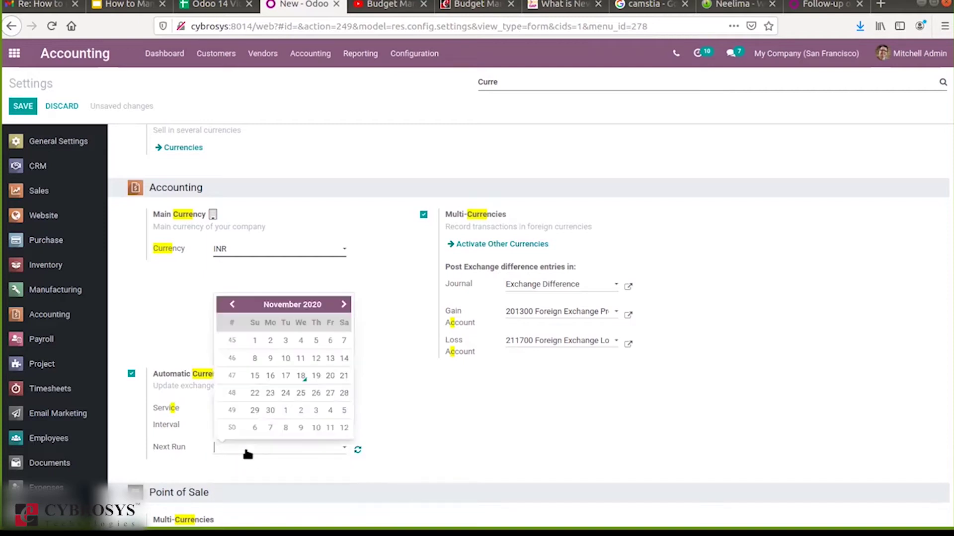
click(462, 400)
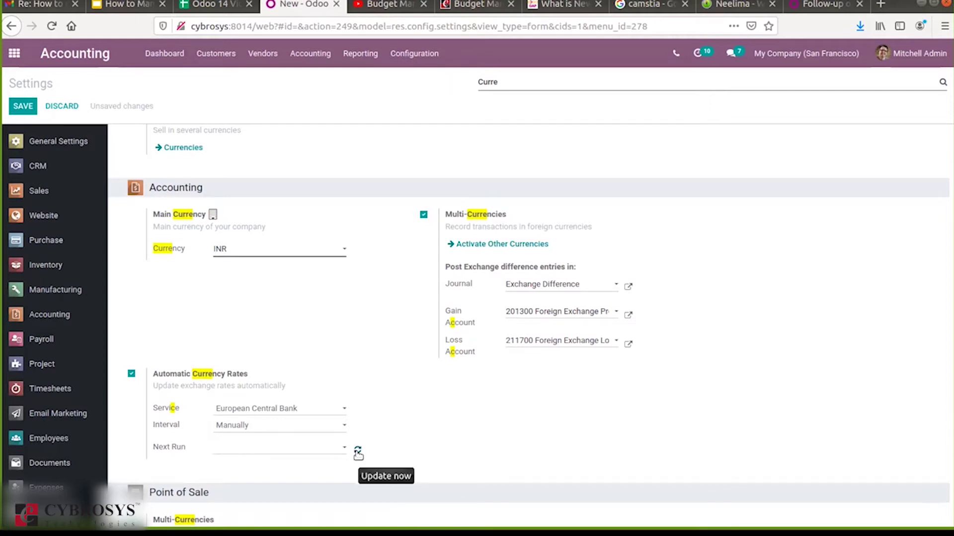
- Try the Daily, Weekly, Monthly and blank intervals for Automatic Currency Rates, and set the interval back to Manually
click(255, 431)
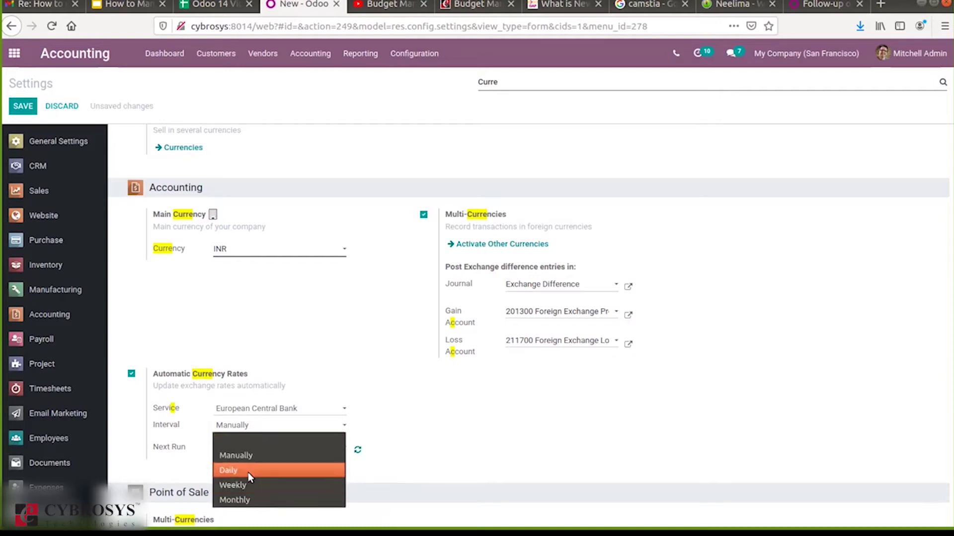
click(248, 472)
click(258, 425)
click(254, 486)
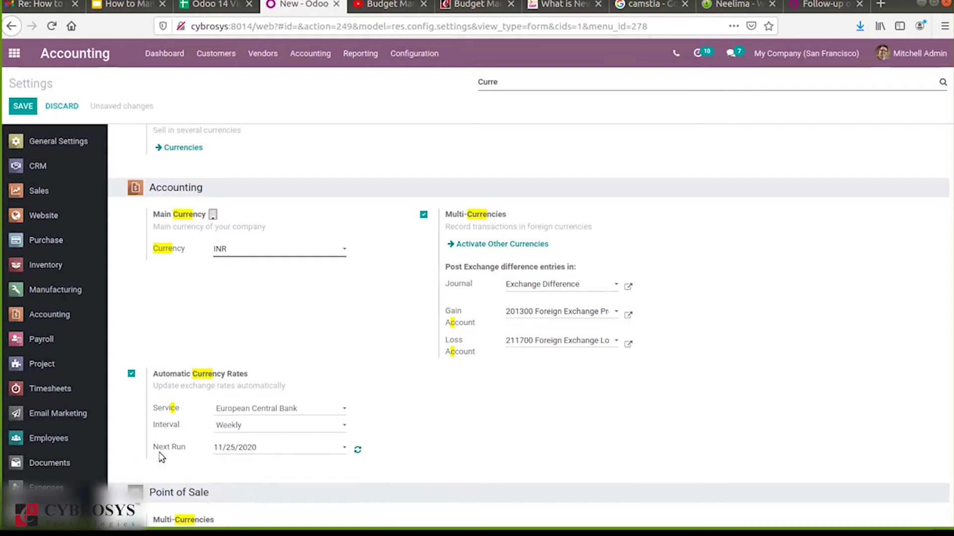
click(250, 425)
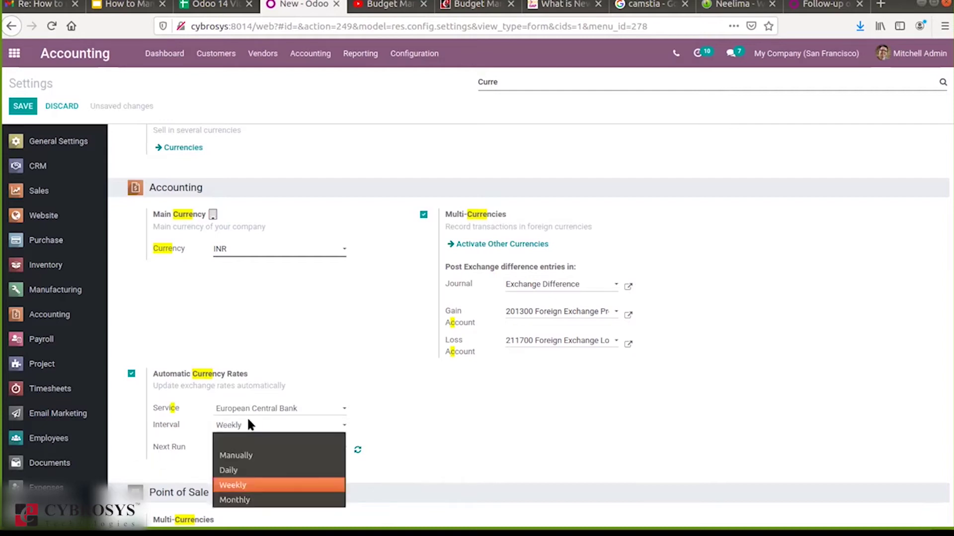
click(256, 501)
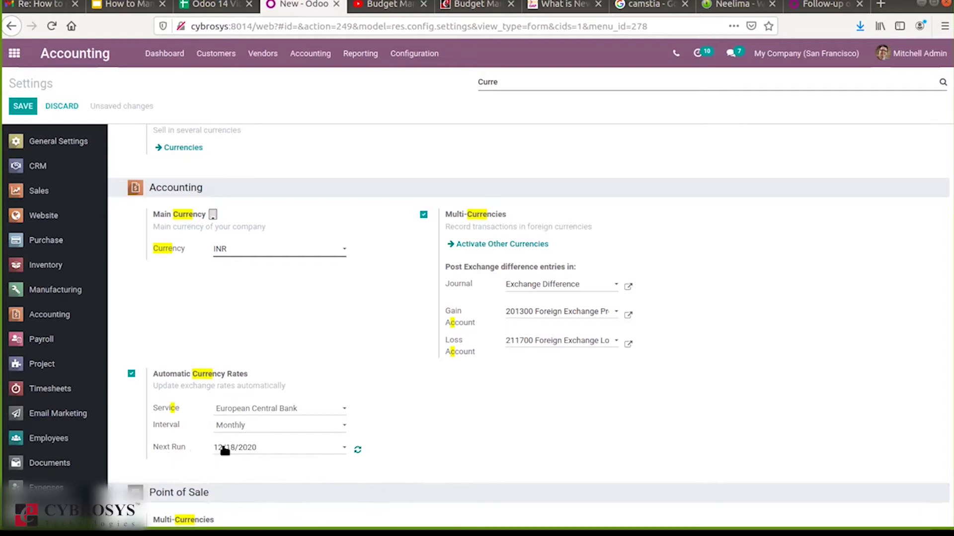
click(279, 428)
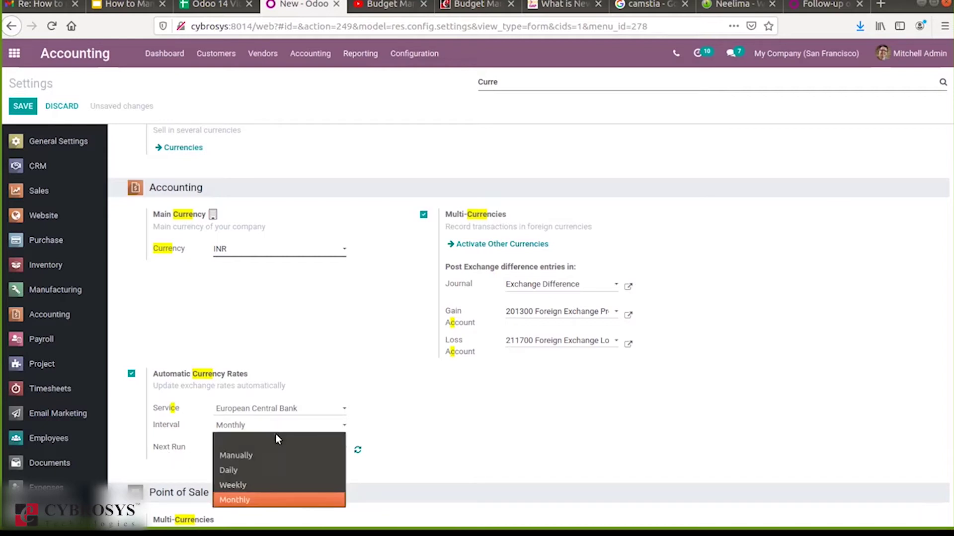
click(276, 436)
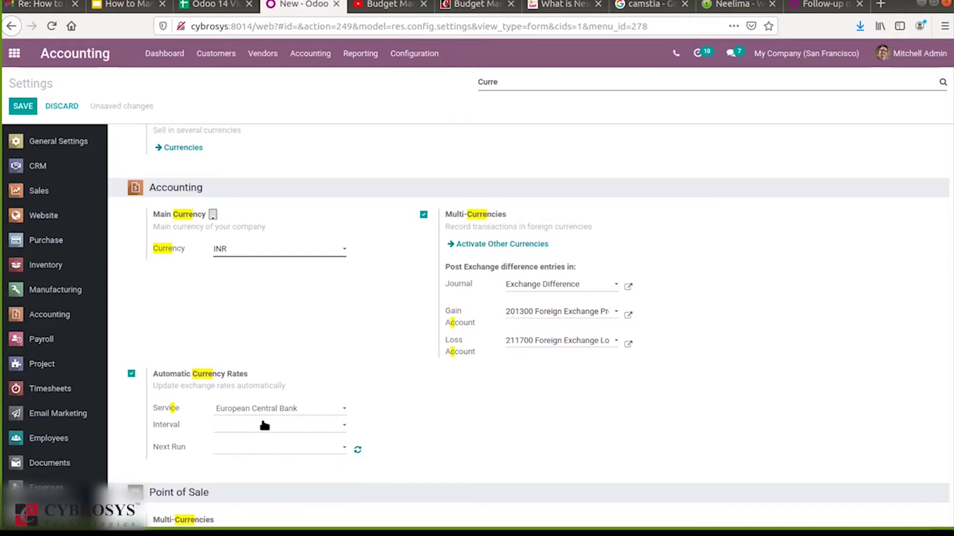
click(264, 425)
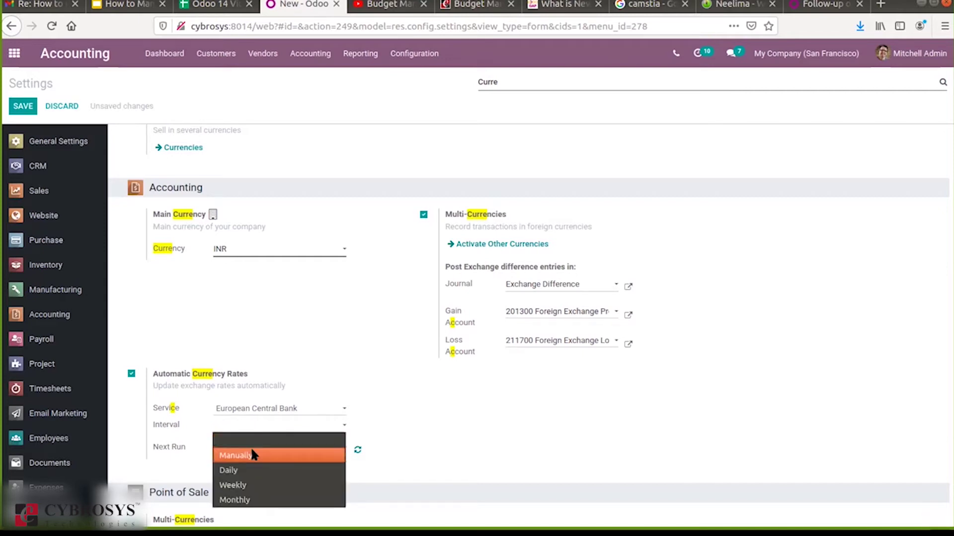
click(252, 453)
- Try to open the Currencies list, stay on the settings page instead, and save the settings
scroll(481, 176, up, 2)
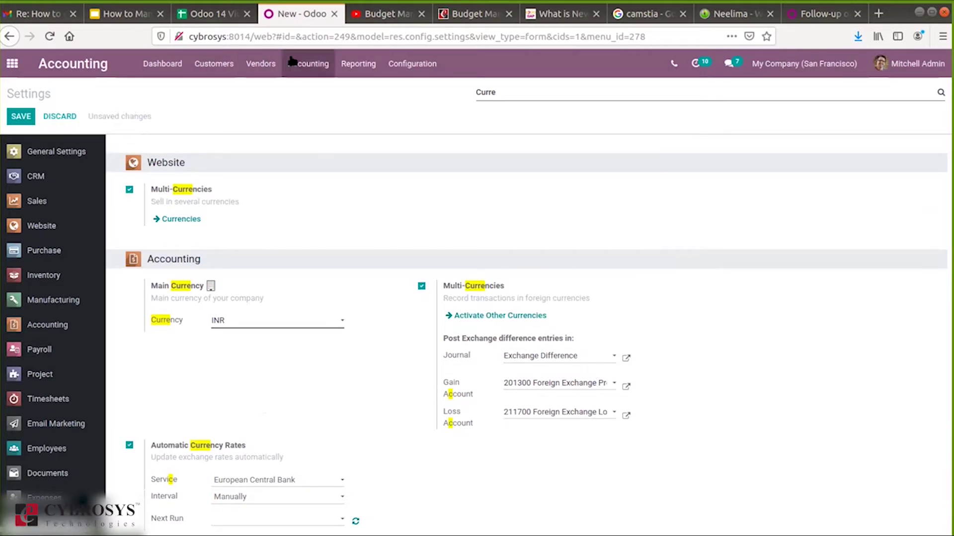
click(406, 64)
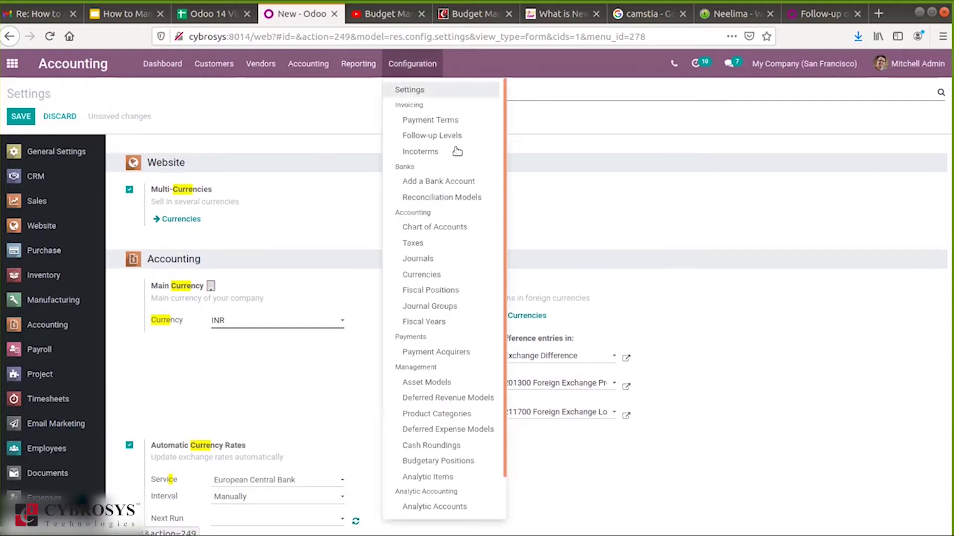
drag(503, 138, 496, 182)
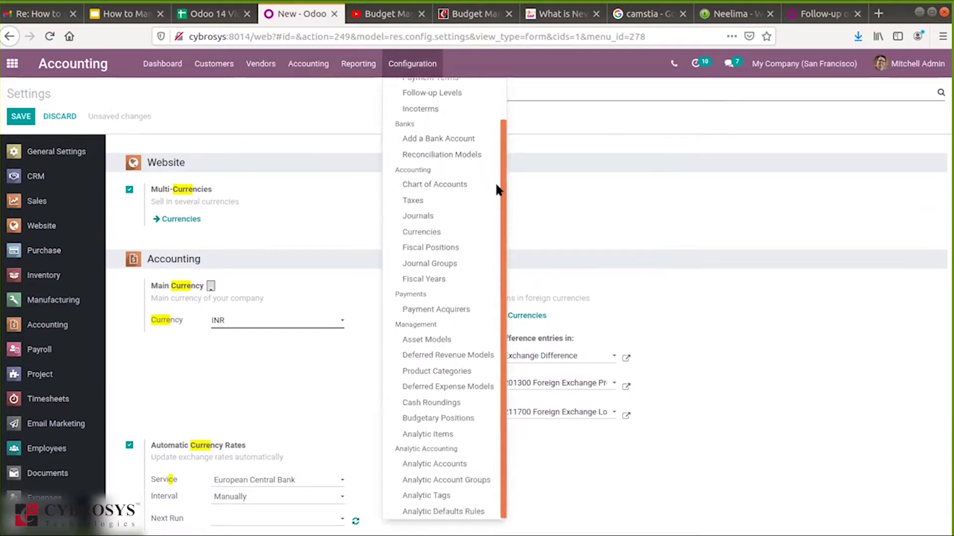
click(406, 231)
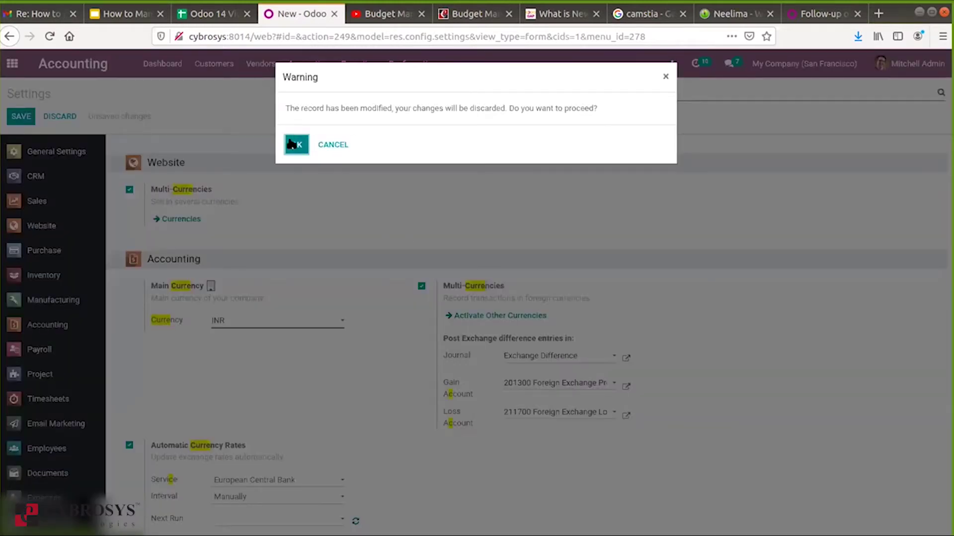
click(26, 119)
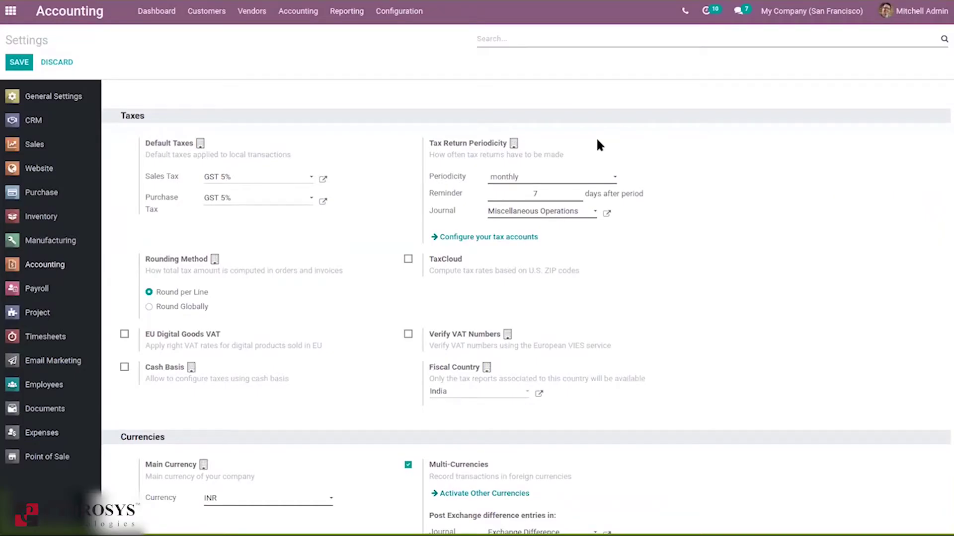
- Open the accounting Currencies list and look through its currencies
click(380, 8)
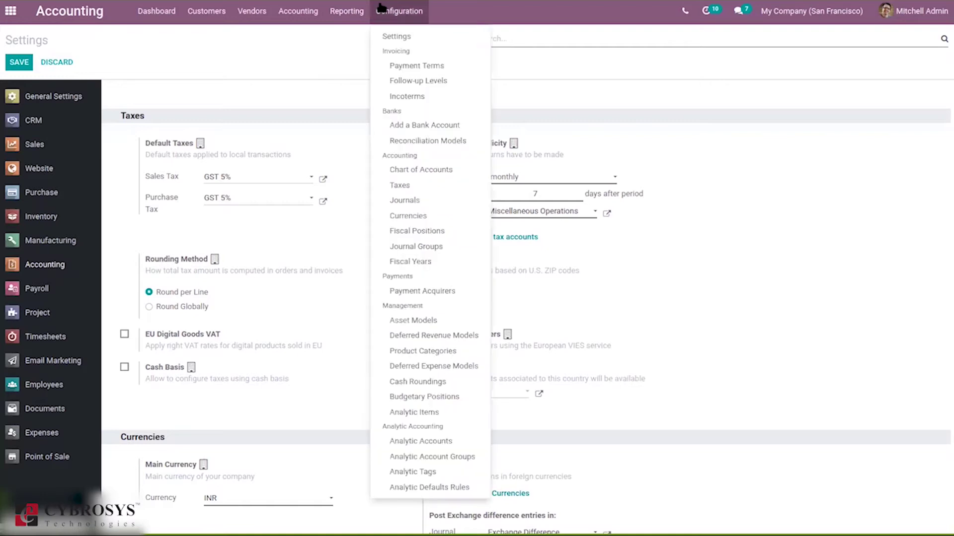
click(407, 215)
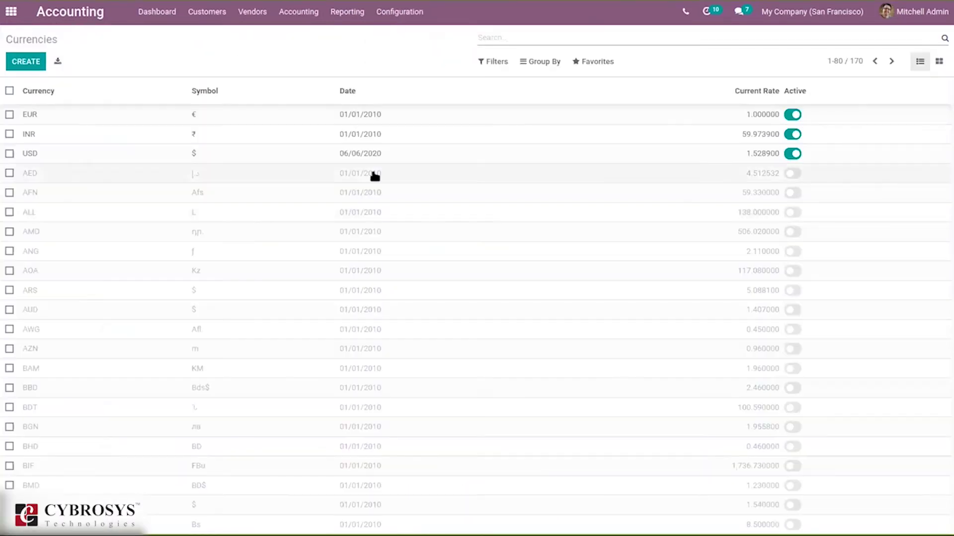
drag(947, 187, 948, 138)
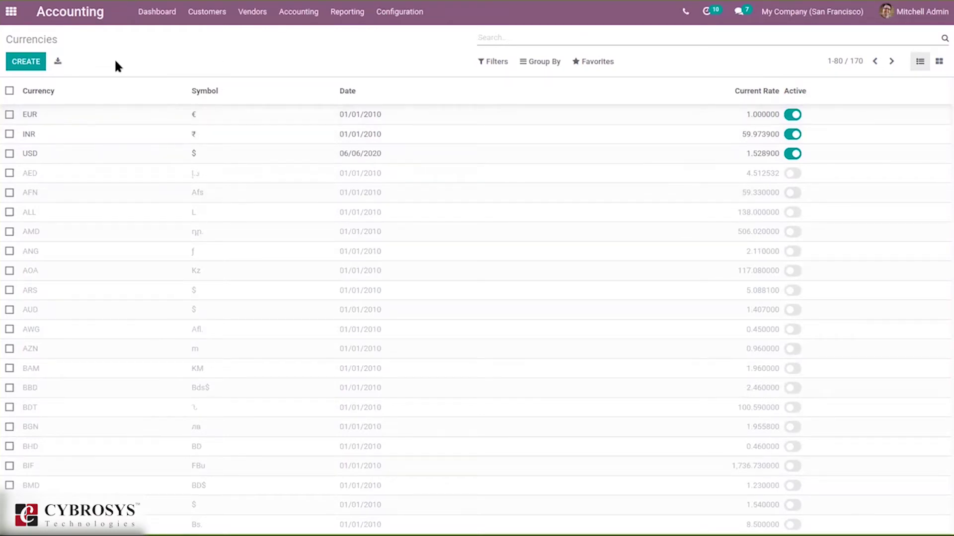
- Open a blank currency form to examine its fields and Rates option, and return to the Currencies list
click(26, 61)
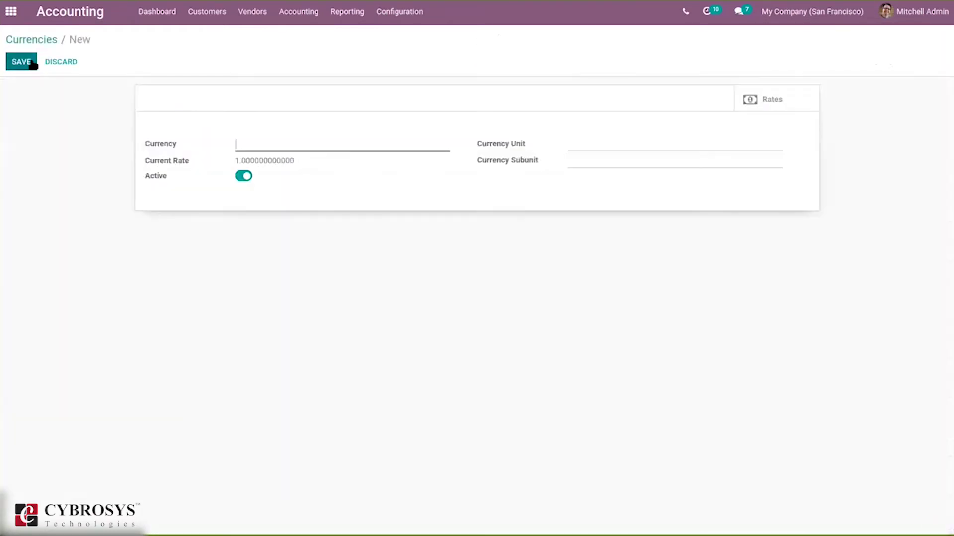
click(30, 38)
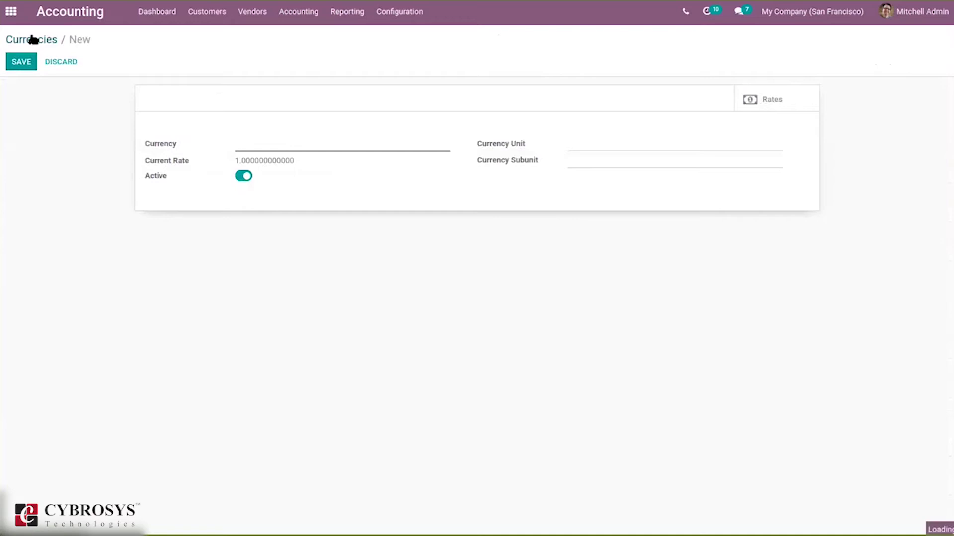
click(20, 63)
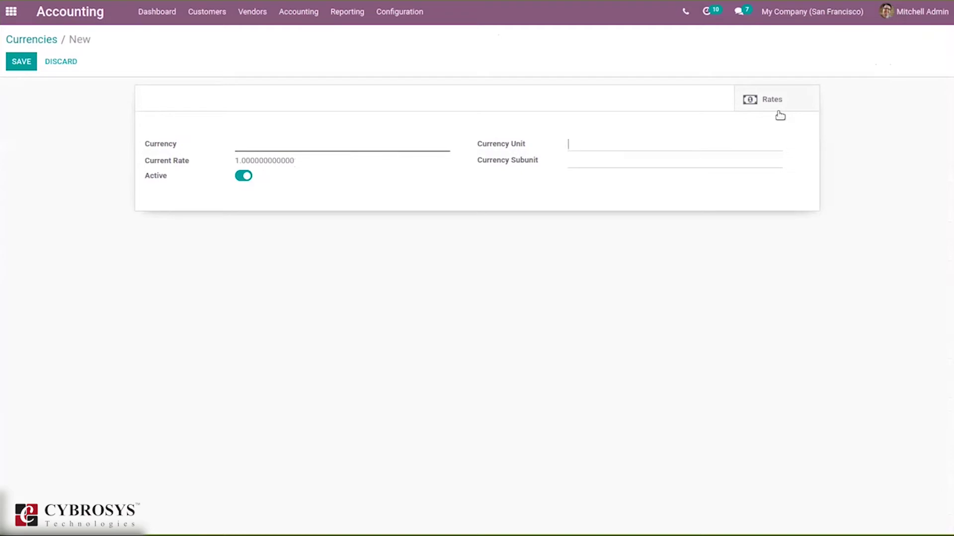
click(31, 39)
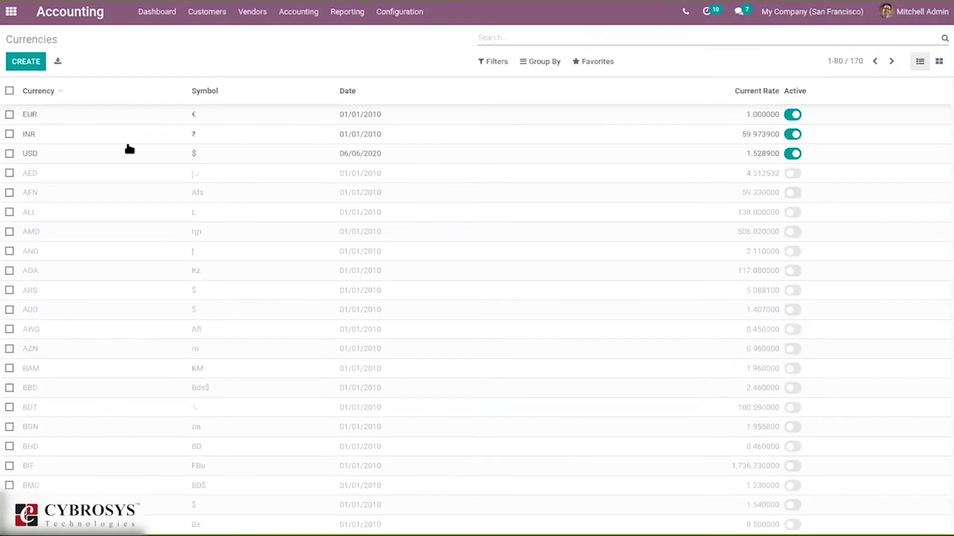
- Add a rate of 1.000000000000 dated 11/18/2020 to the INR currency's rates for My Company (San Francisco)
click(234, 133)
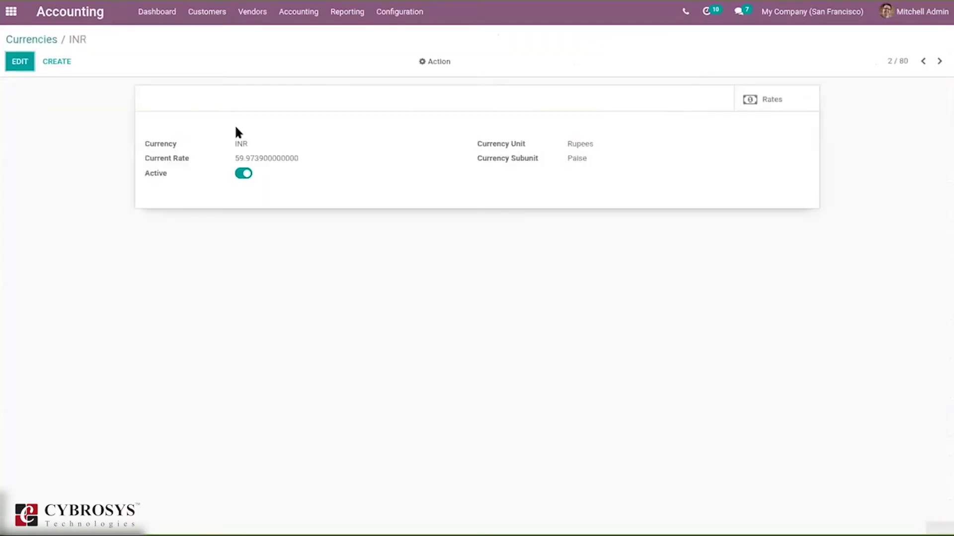
click(20, 61)
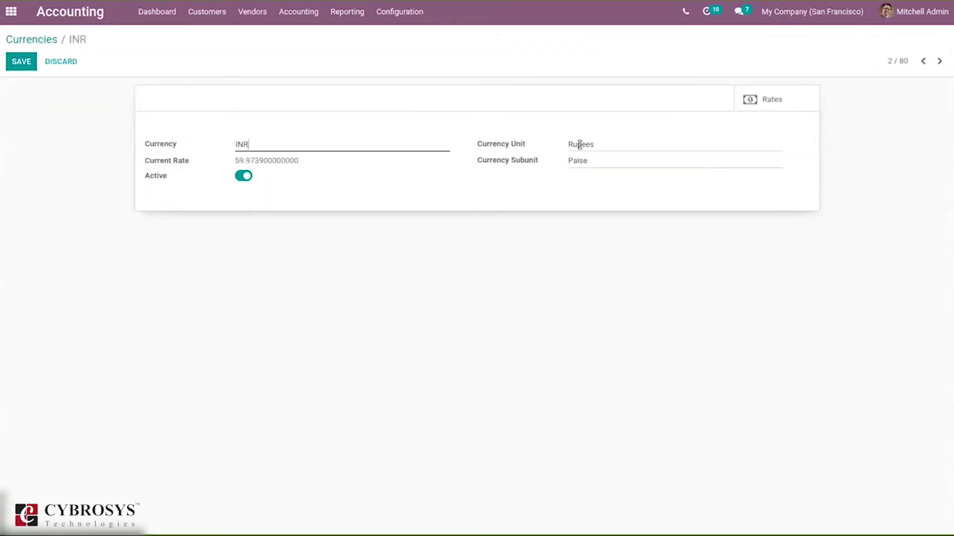
click(768, 98)
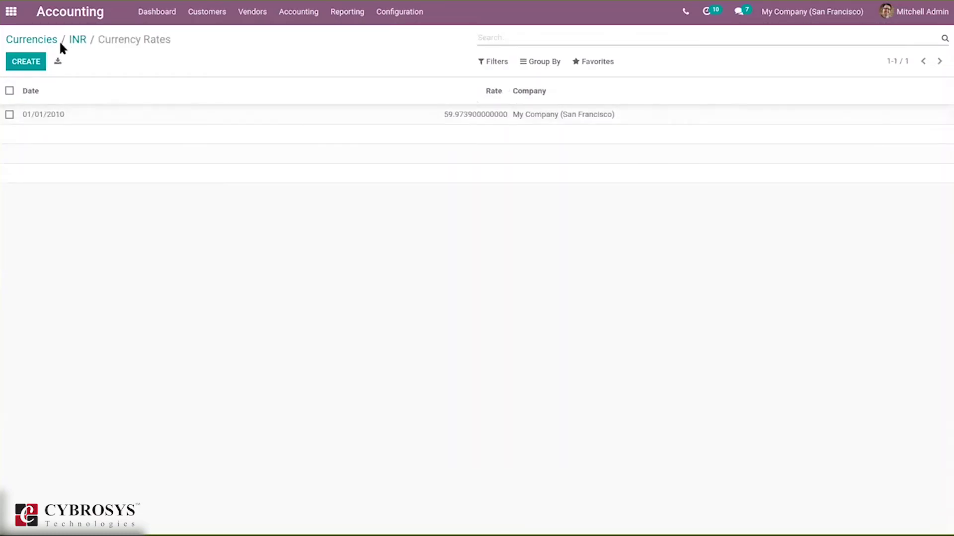
click(15, 70)
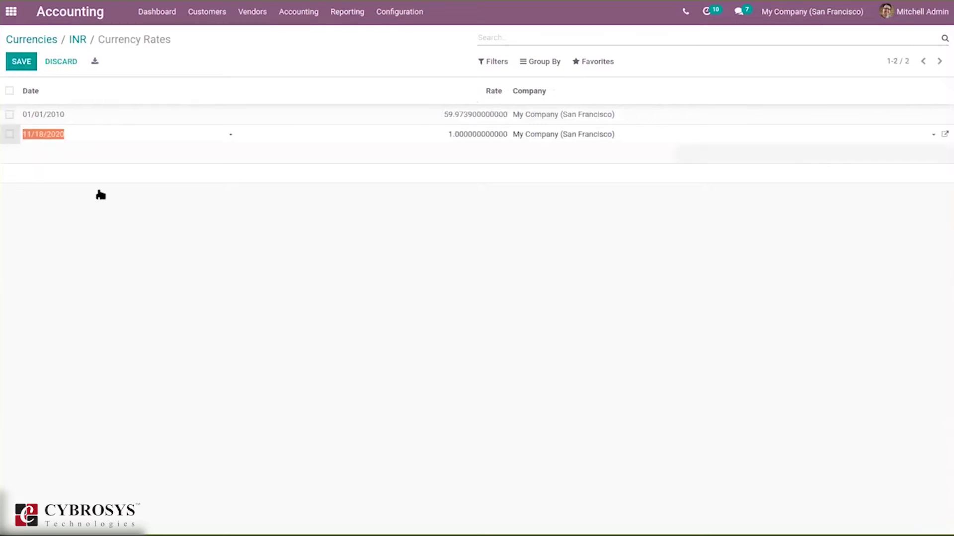
click(476, 133)
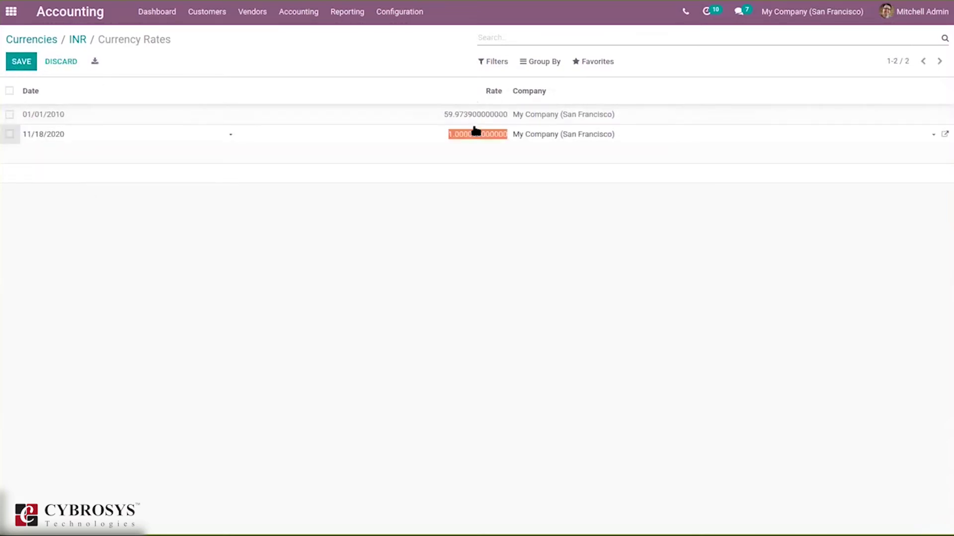
click(300, 51)
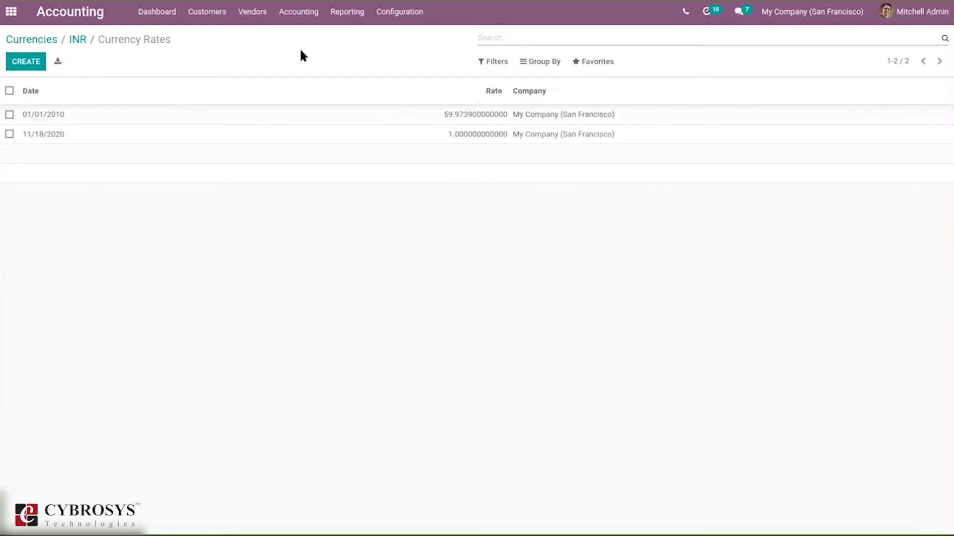
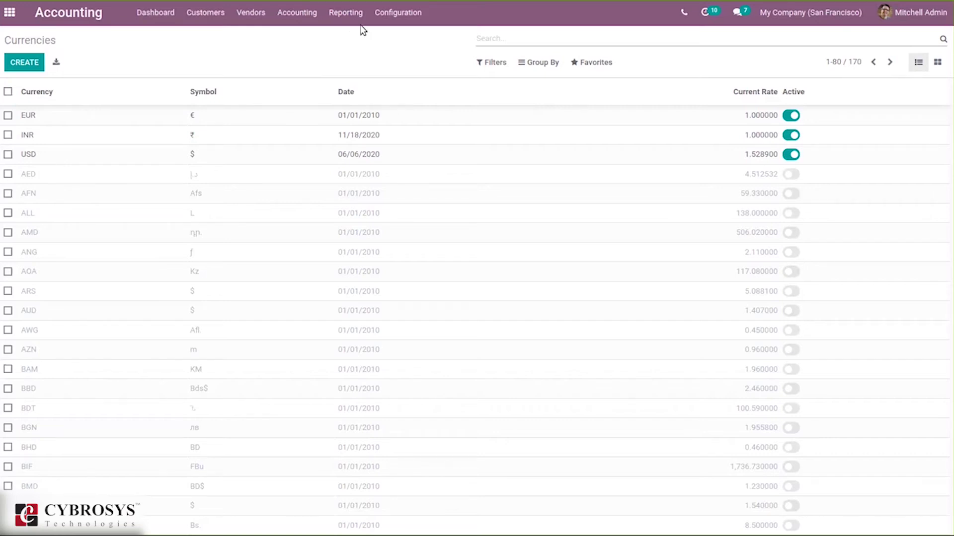
- Open the Chart of Accounts and the setup of the 101500 Computer/Laptops (Assets) account
click(390, 20)
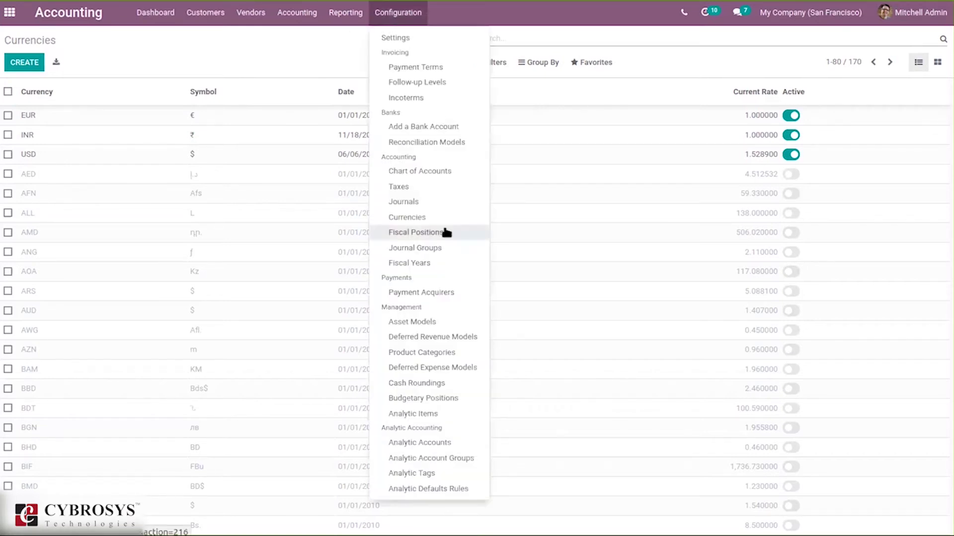
click(415, 174)
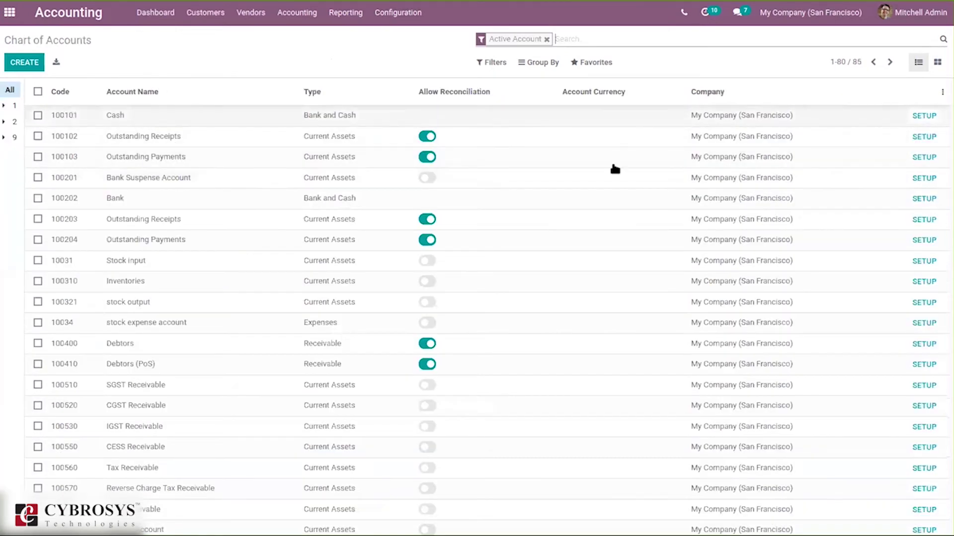
mouse_move(946, 196)
mouse_down()
mouse_move(950, 293)
mouse_move(949, 185)
mouse_up()
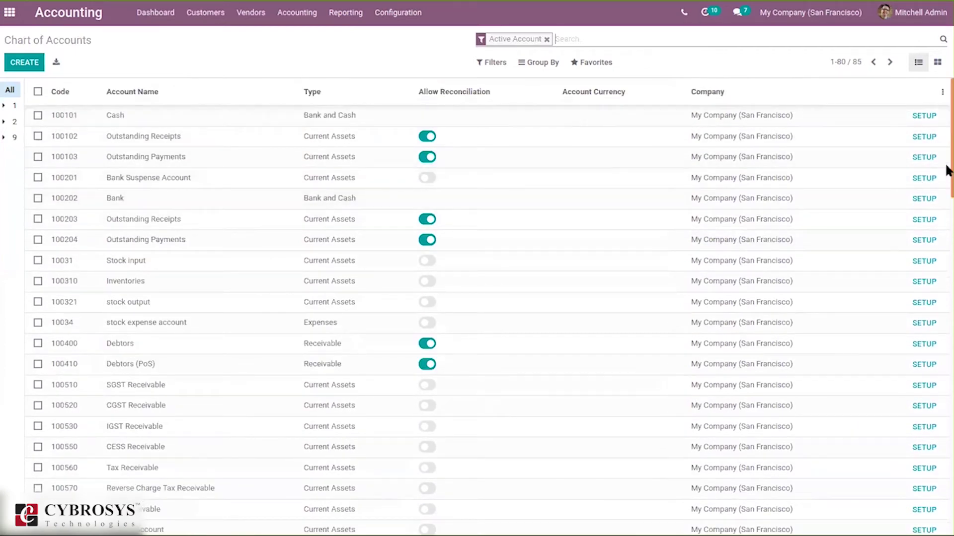
drag(947, 156, 948, 243)
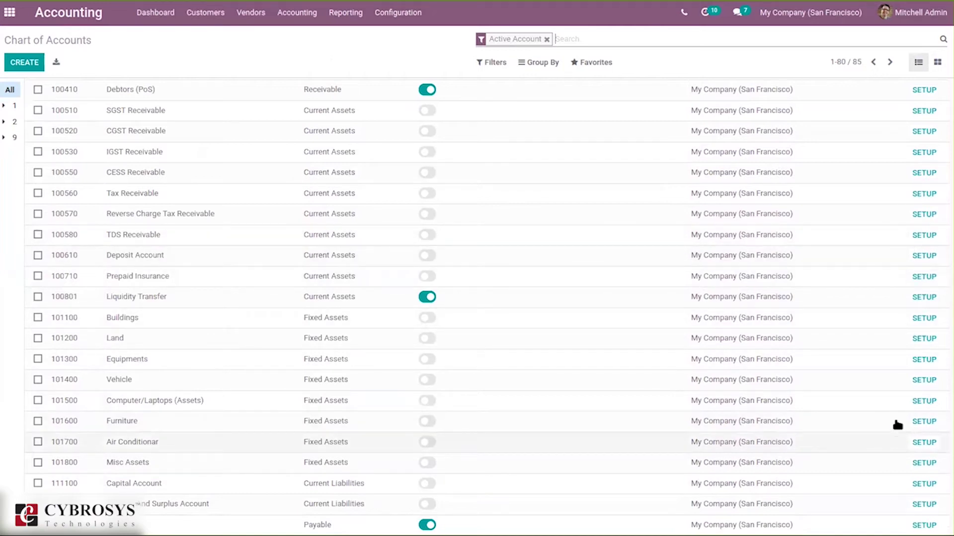
click(924, 402)
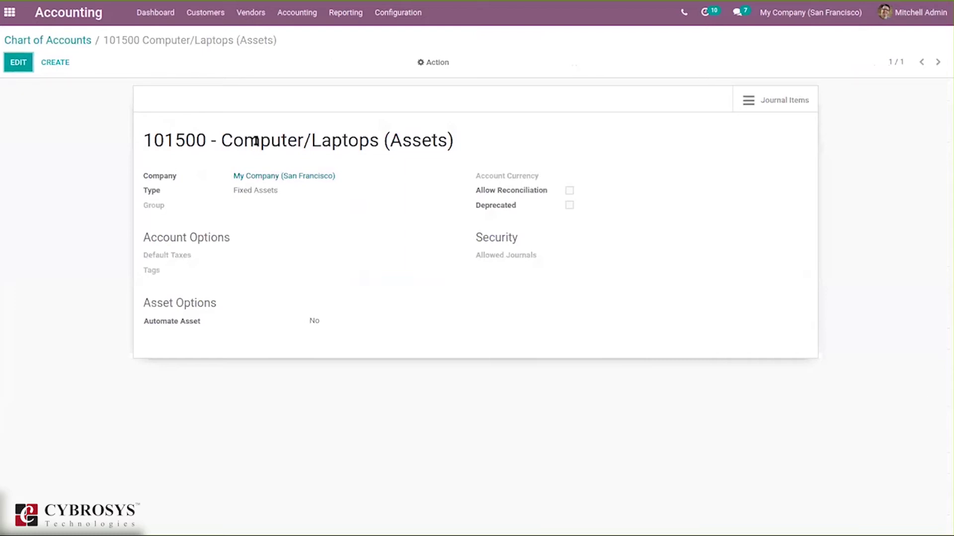
- Set the account currency of 101500 Computer/Laptops (Assets) to INR, save it and return to the Chart of Accounts
click(18, 60)
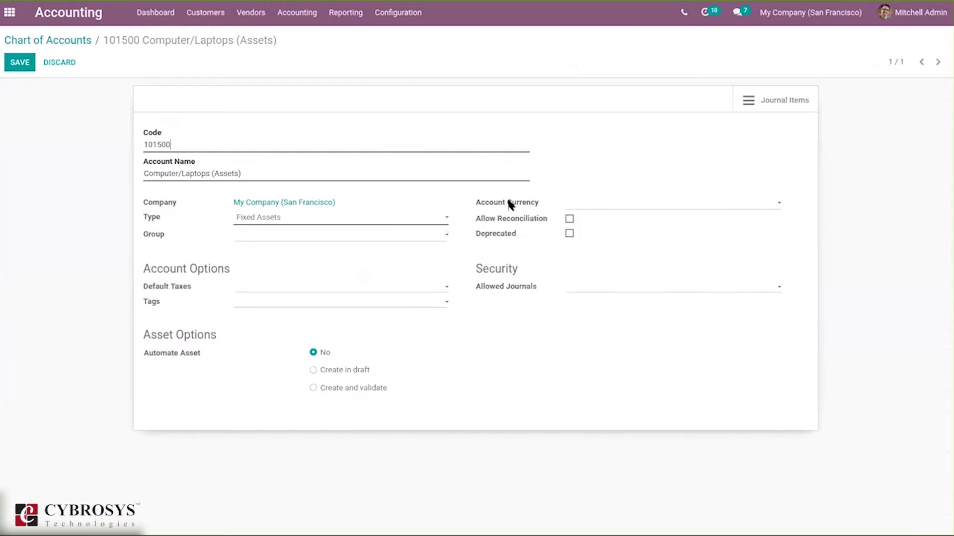
click(577, 204)
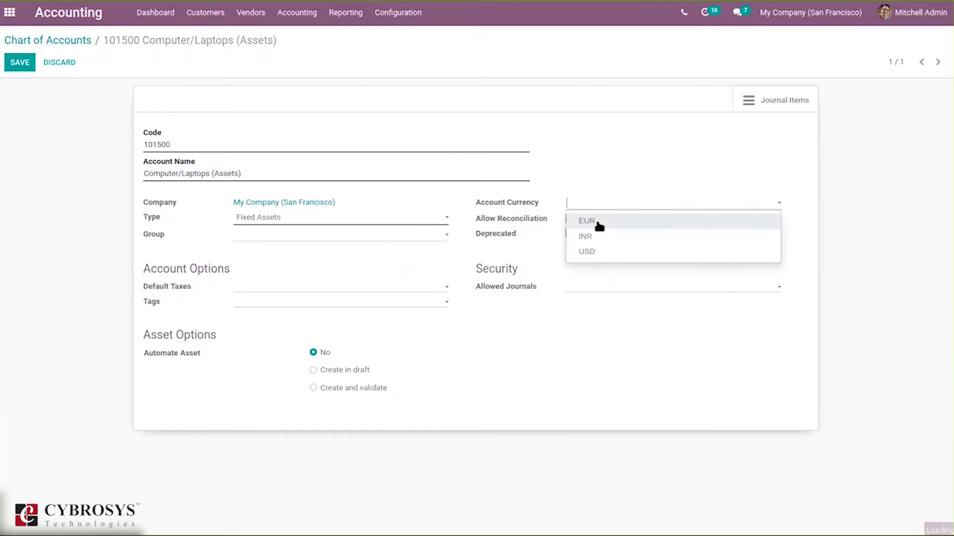
click(588, 236)
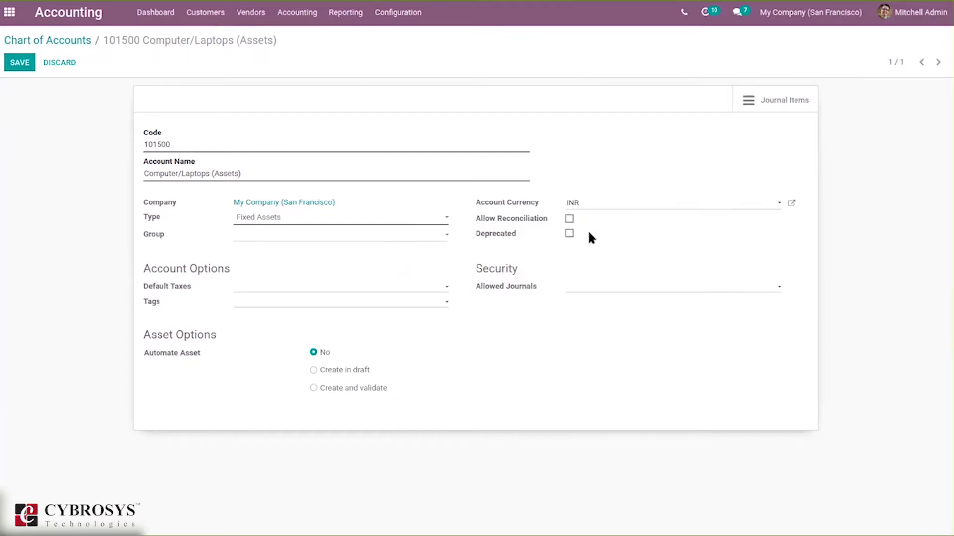
mouse_move(506, 203)
mouse_move(496, 205)
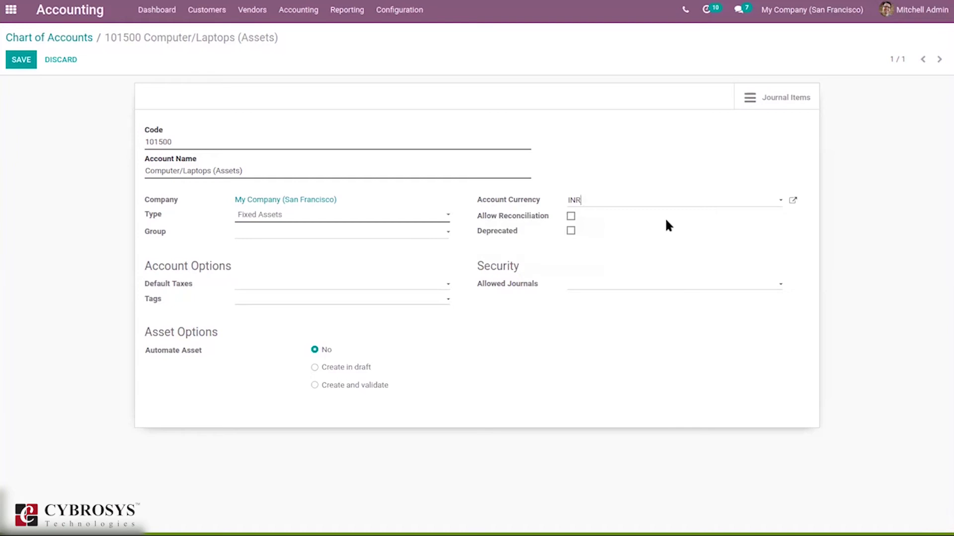
click(25, 63)
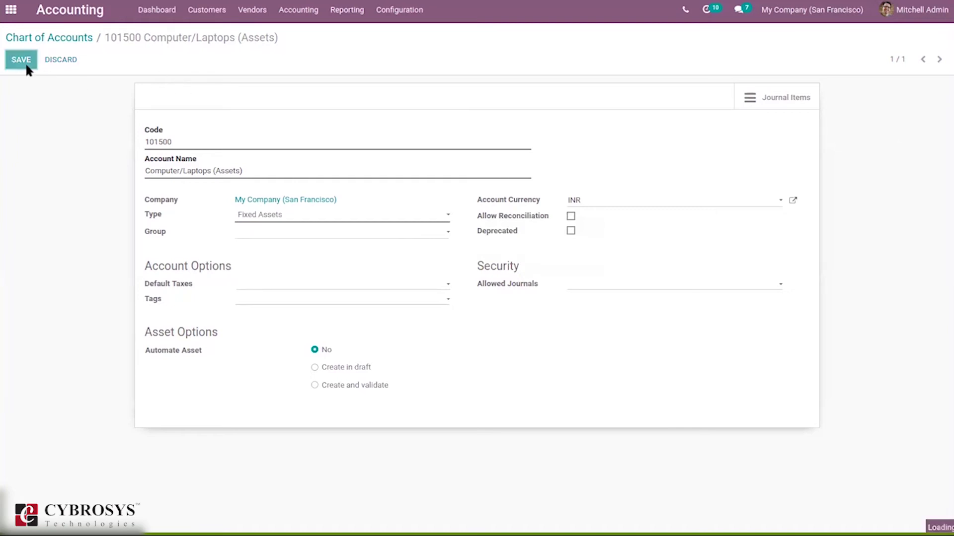
click(68, 44)
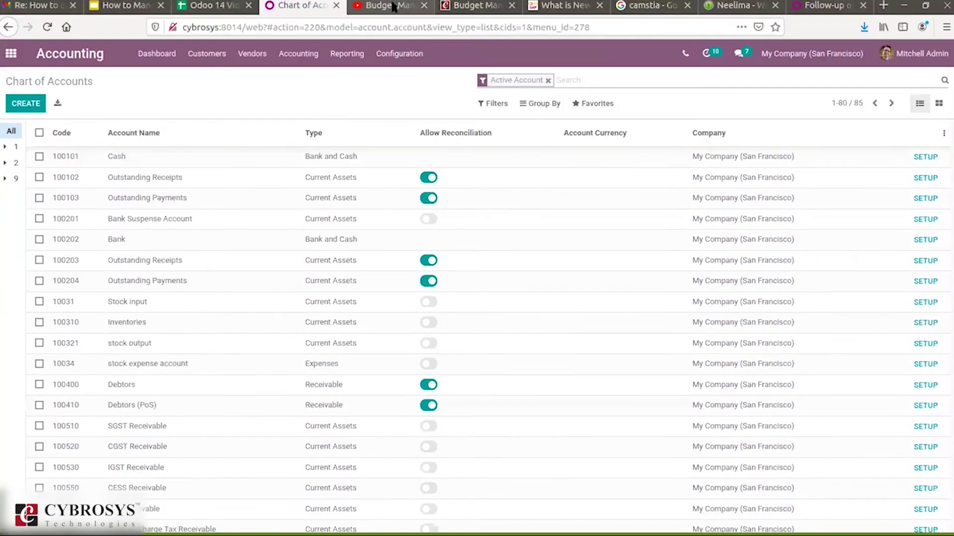
- Open the Cash journal for editing and show its payments configuration
click(391, 9)
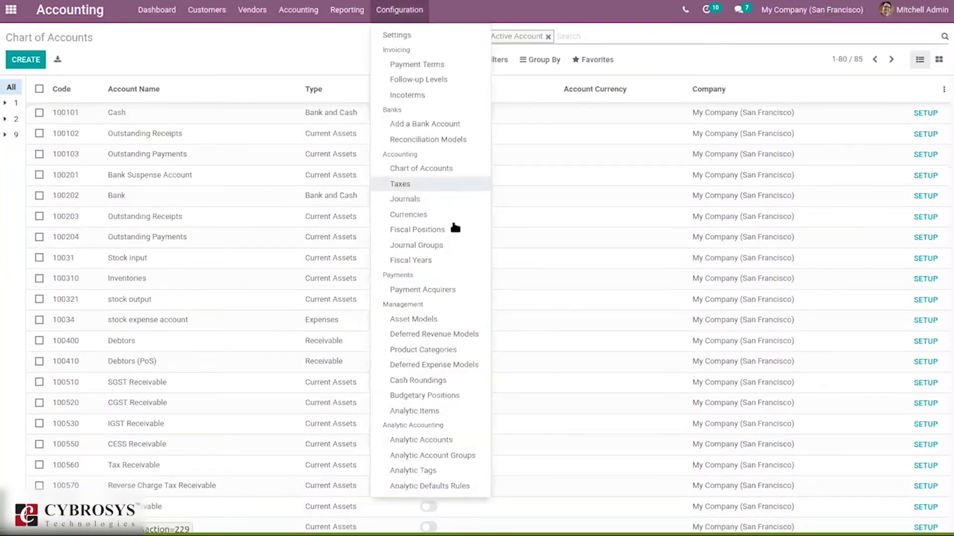
click(424, 205)
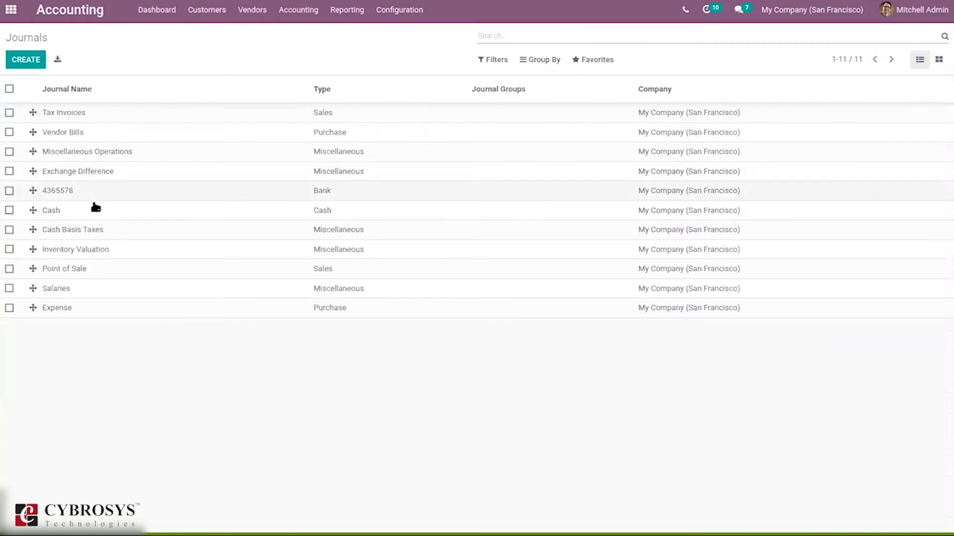
click(20, 60)
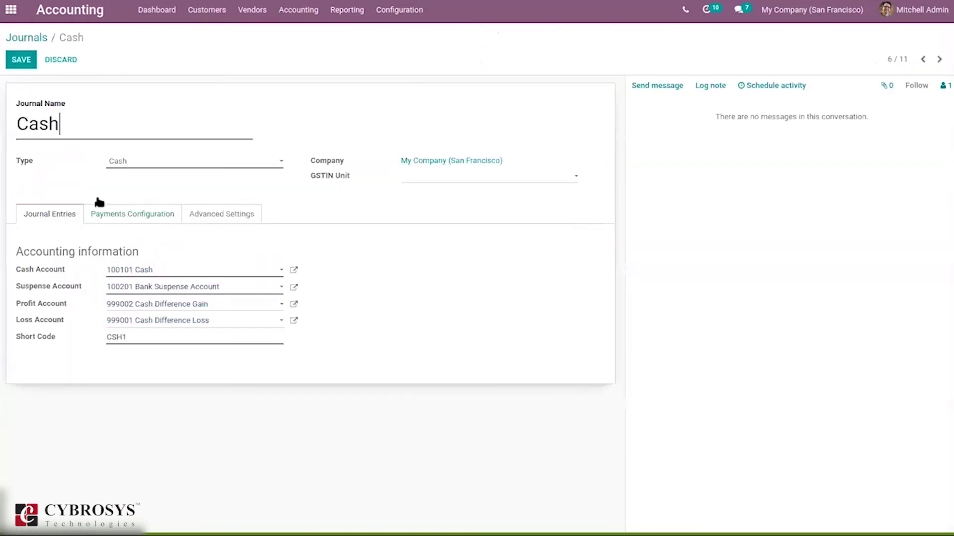
click(154, 219)
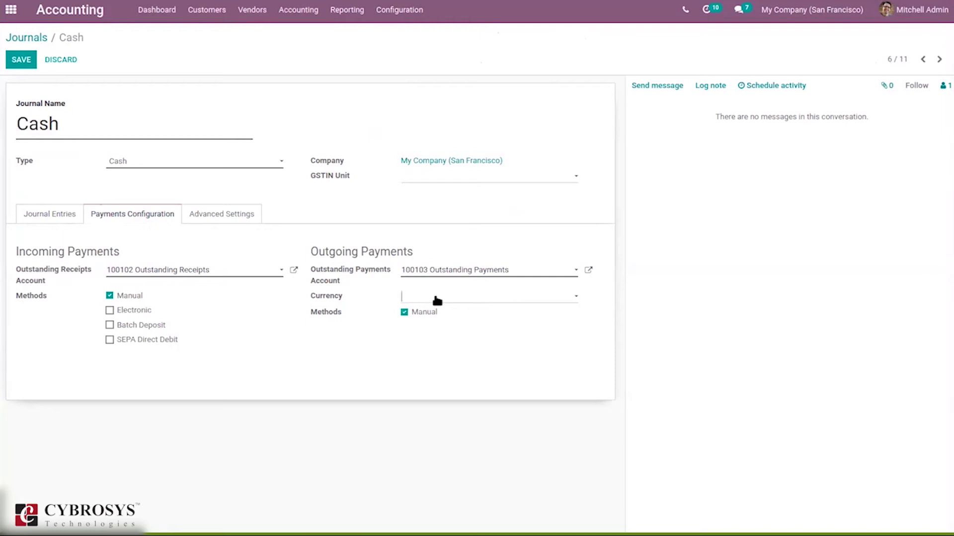
- Try INR as the Cash journal's outgoing payments currency, clear the field, save the journal and return to the Journals list
click(437, 300)
click(436, 329)
mouse_move(336, 297)
click(458, 302)
key(BackSpace)
key(BackSpace)
key(BackSpace)
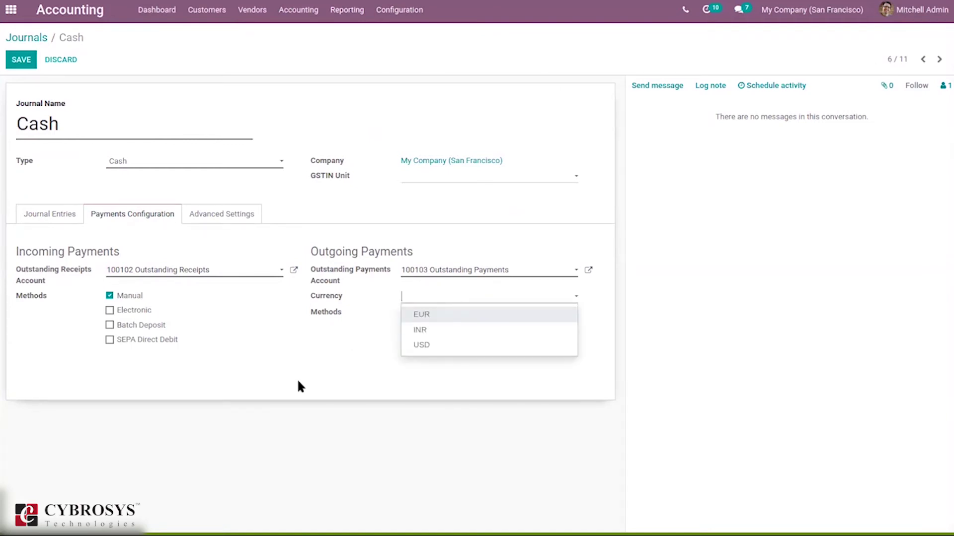
click(291, 396)
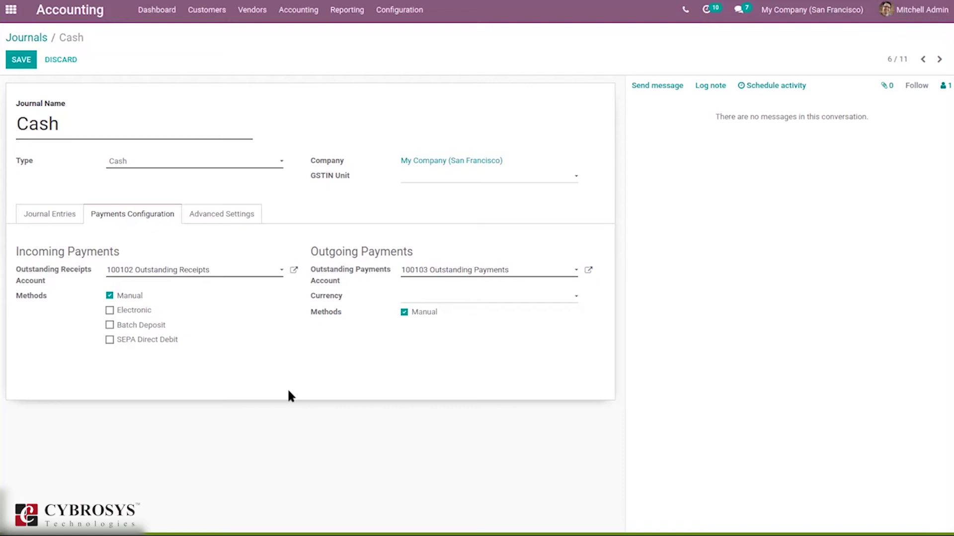
click(24, 63)
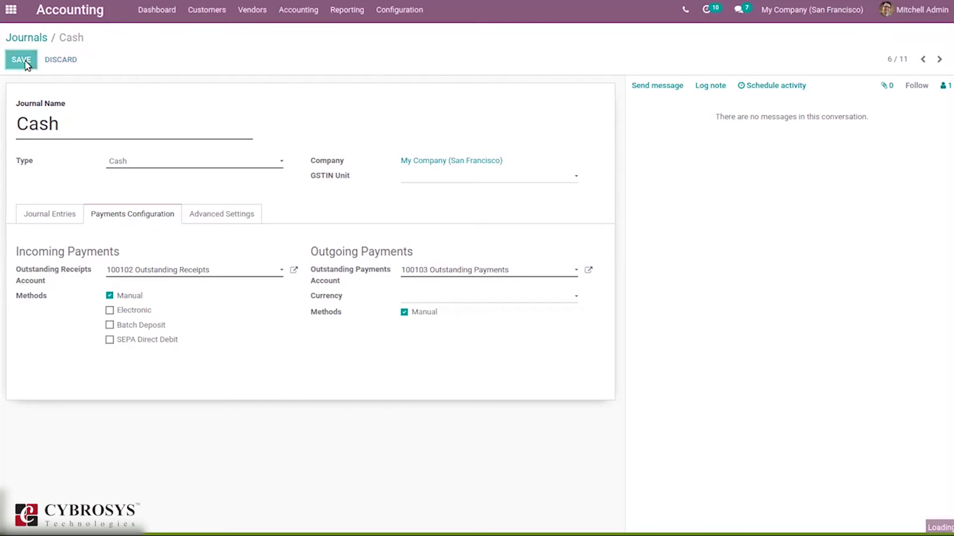
click(26, 37)
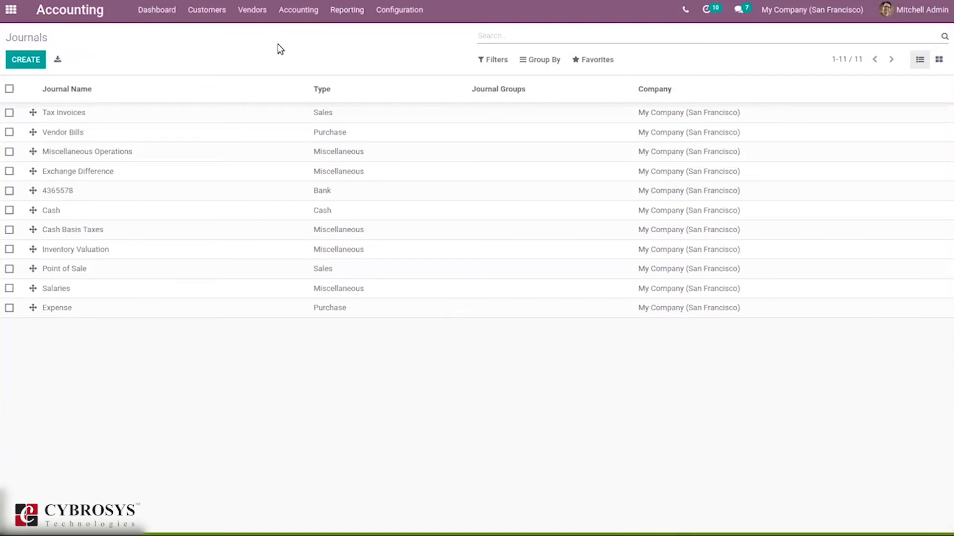
- Start a new customer invoice and choose Registered Customer as the customer
click(207, 10)
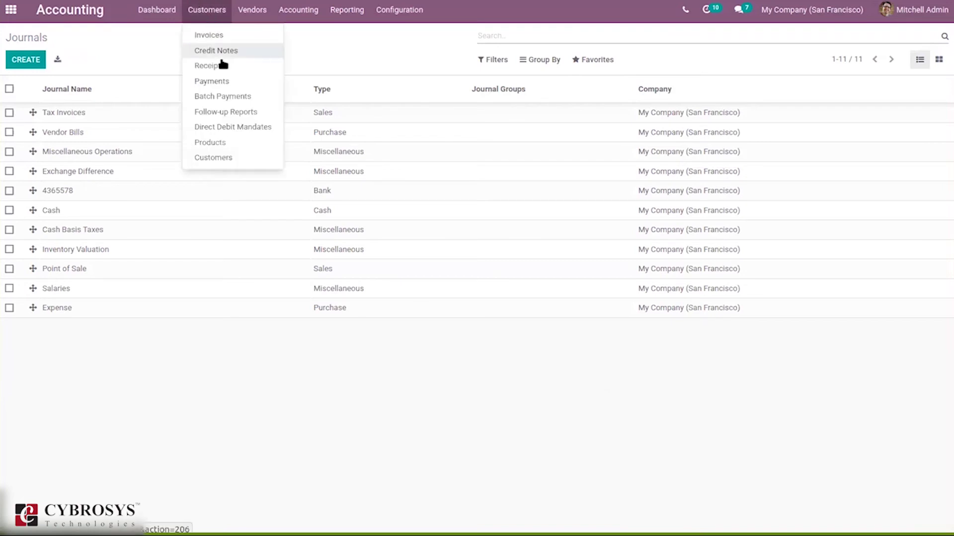
click(216, 35)
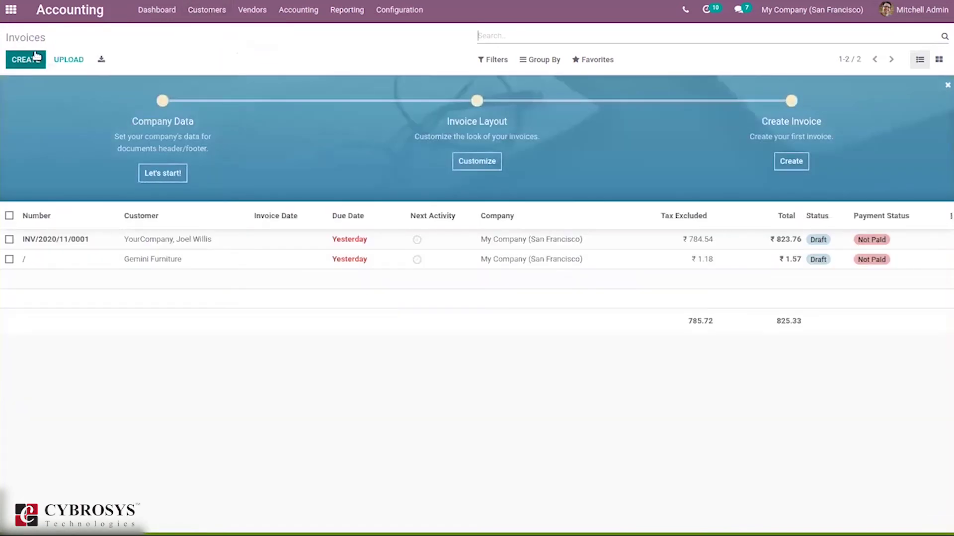
click(26, 59)
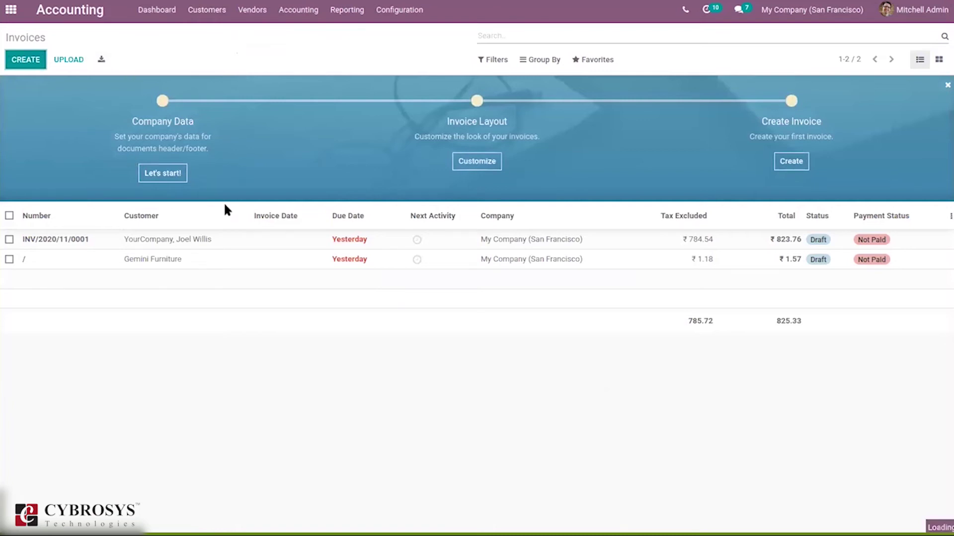
click(132, 179)
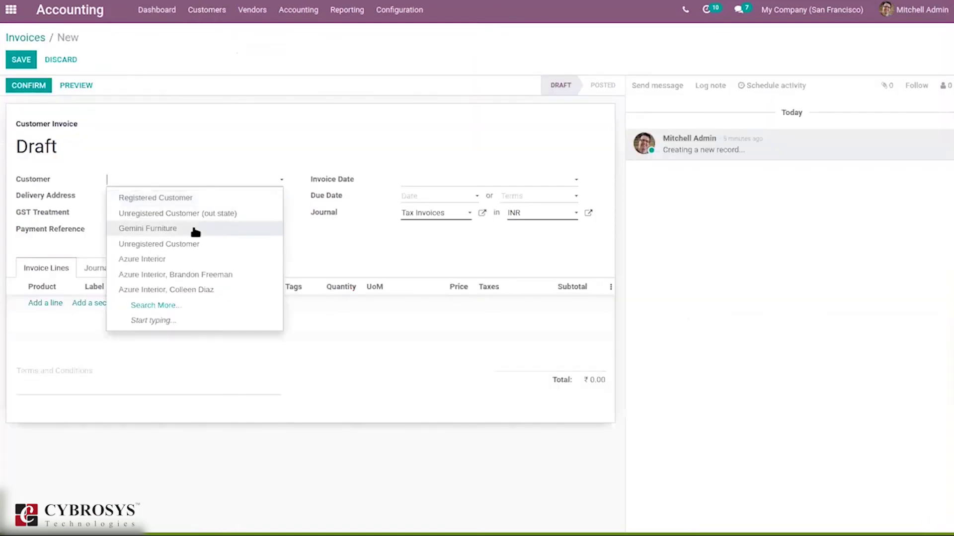
click(196, 199)
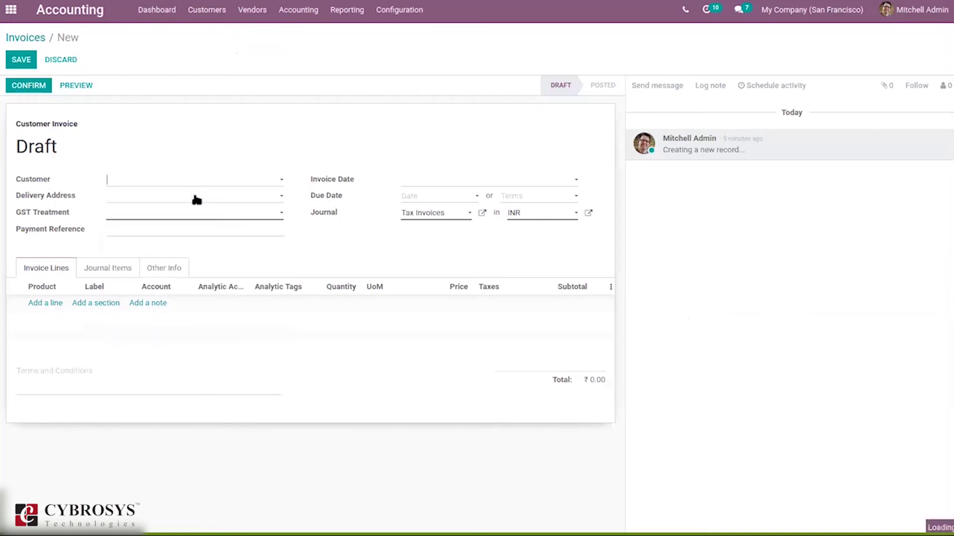
- Set the invoice date to 11/12/2020 and add an invoice line for [DESK0005] Customizable Desk (CONFIG) (Custom, White)
click(411, 181)
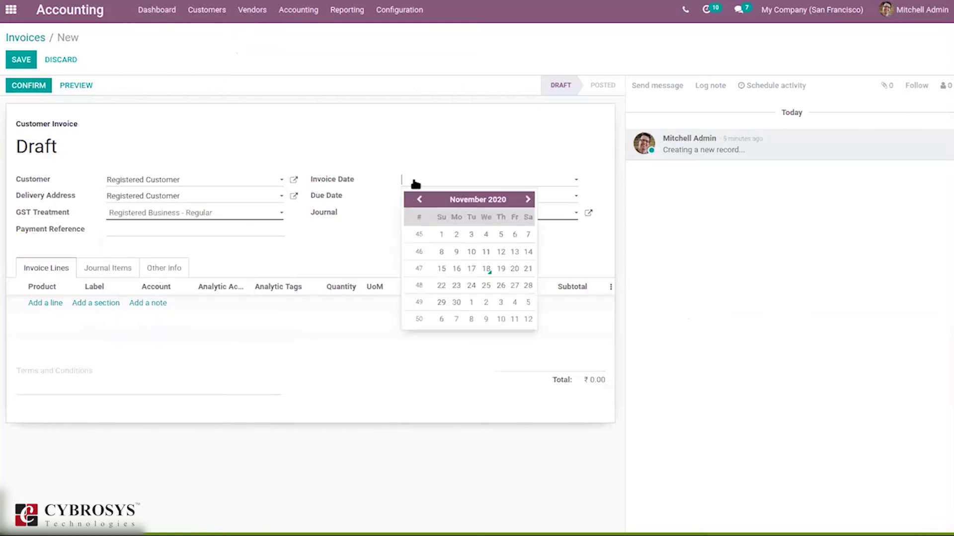
click(502, 254)
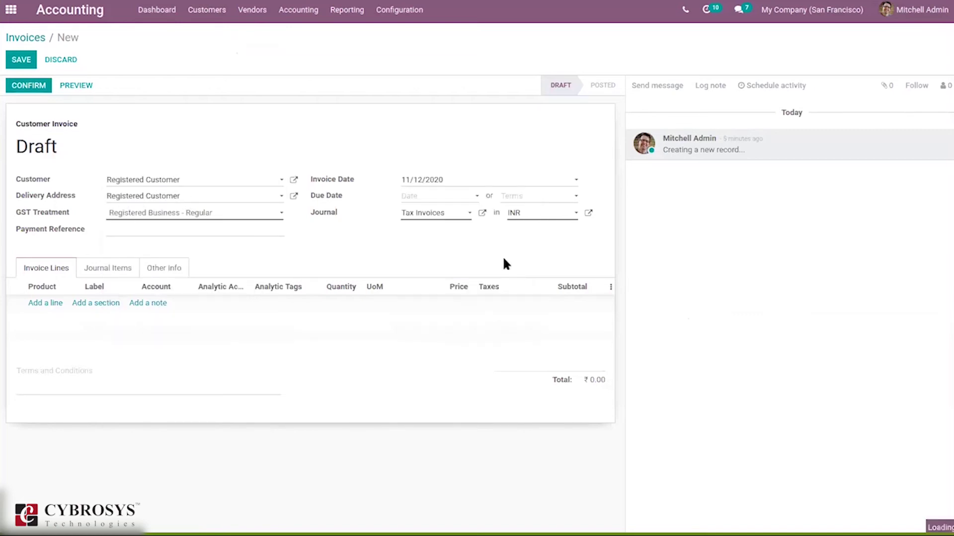
click(52, 306)
click(152, 395)
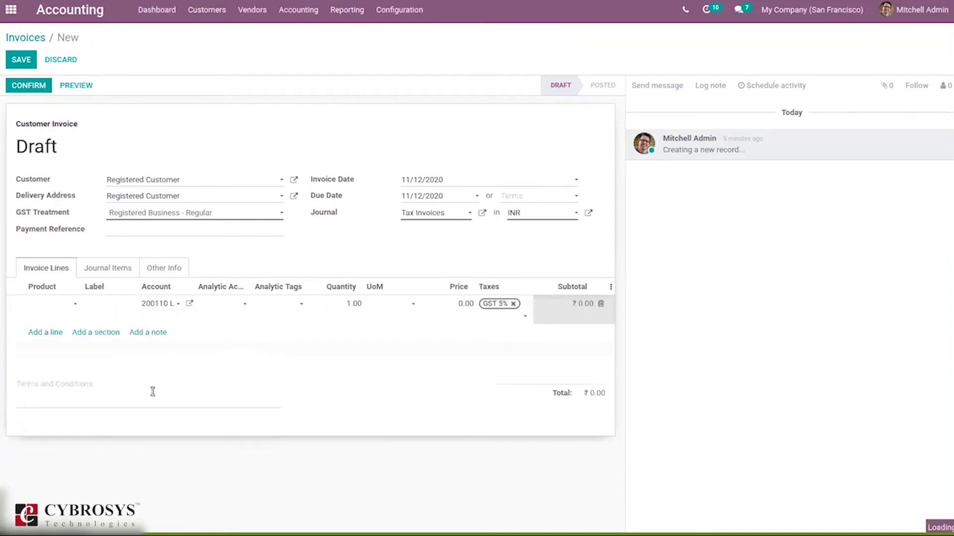
- Review the invoice's other information and currency choices, keep INR, and confirm the invoice
click(173, 270)
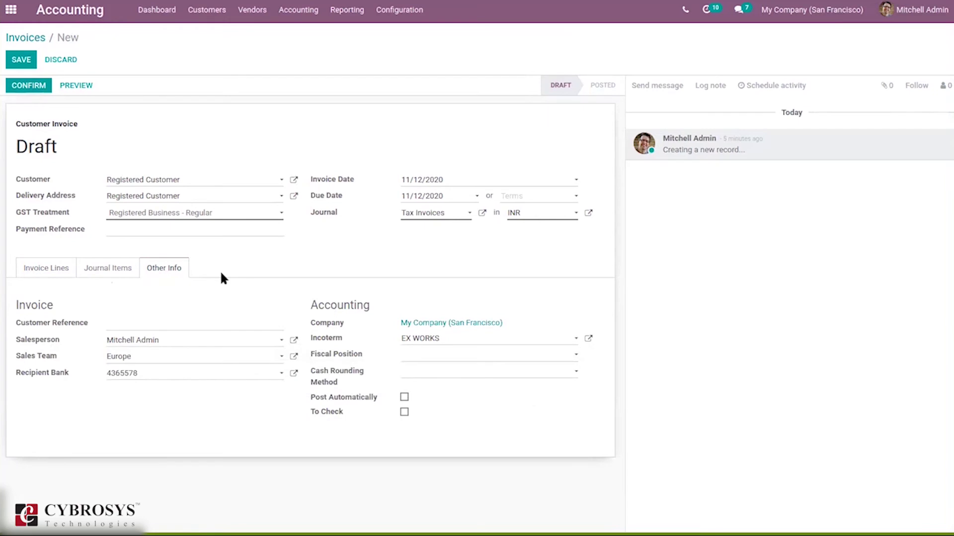
click(35, 269)
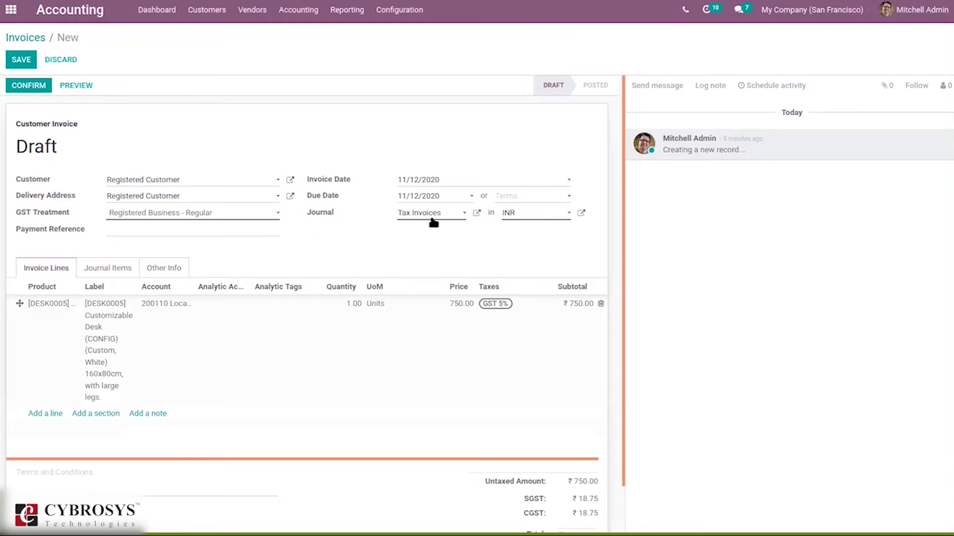
click(521, 217)
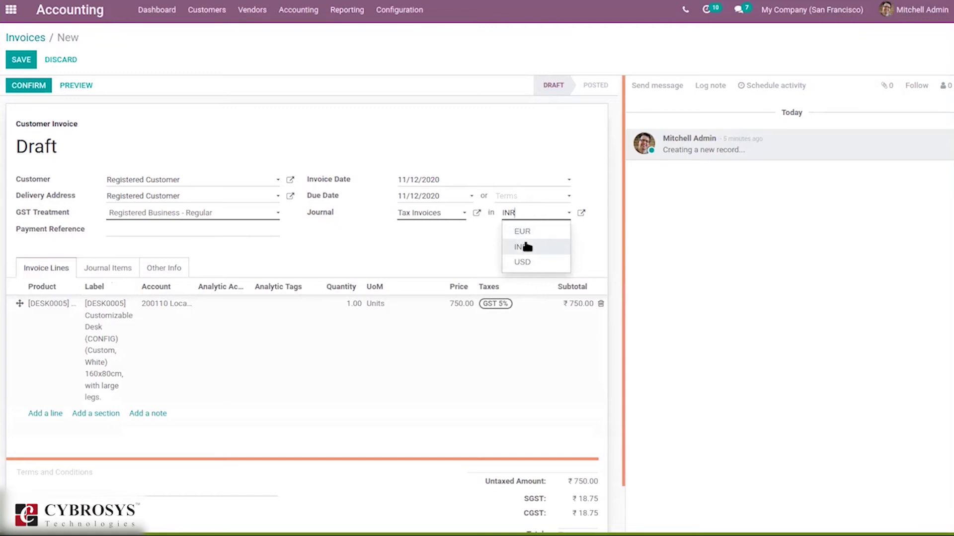
click(346, 229)
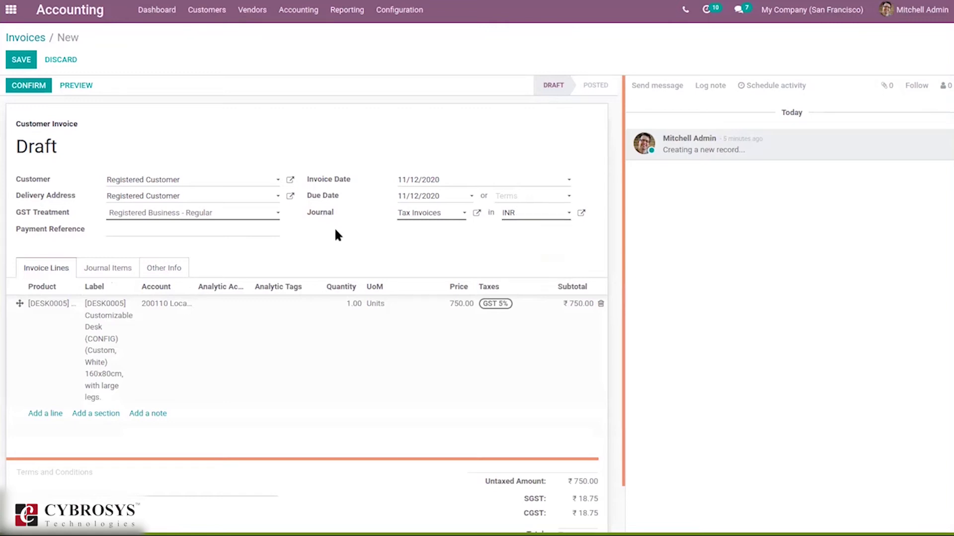
click(31, 85)
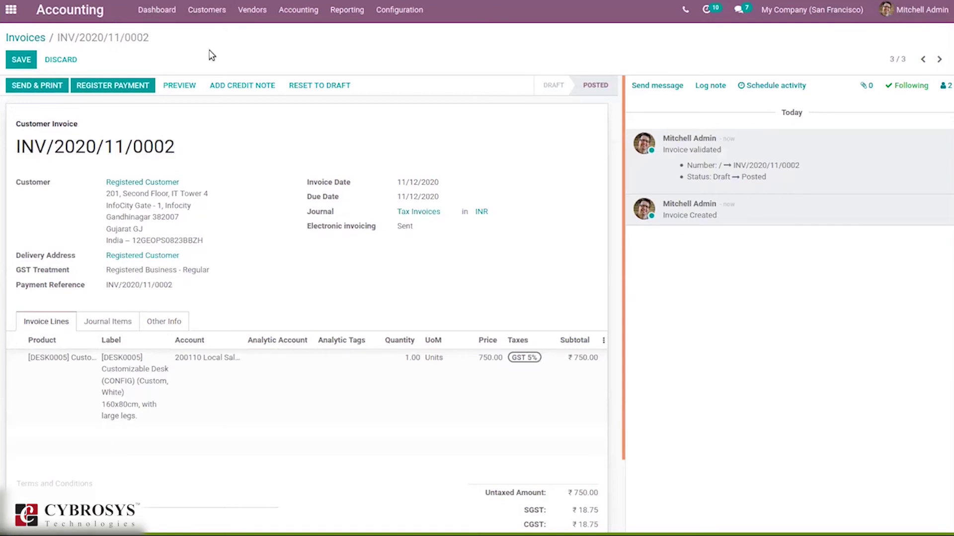
- Switch to the Purchase app, start a new request for quotation and show its currency choices
click(11, 9)
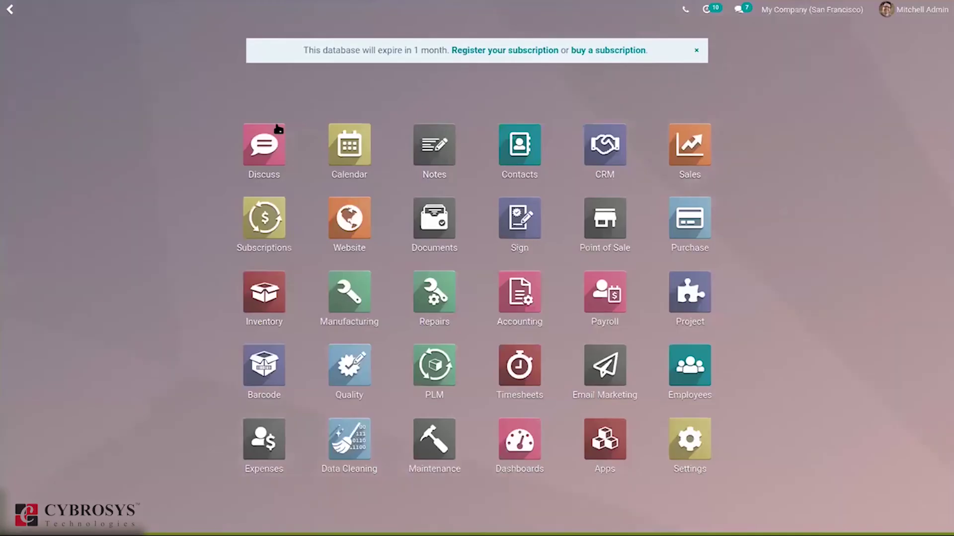
click(709, 223)
click(33, 61)
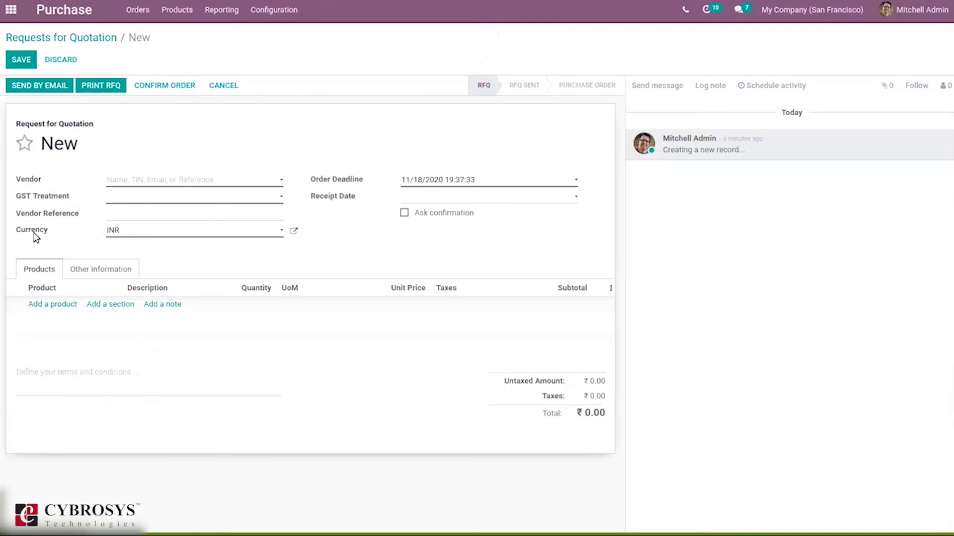
click(124, 231)
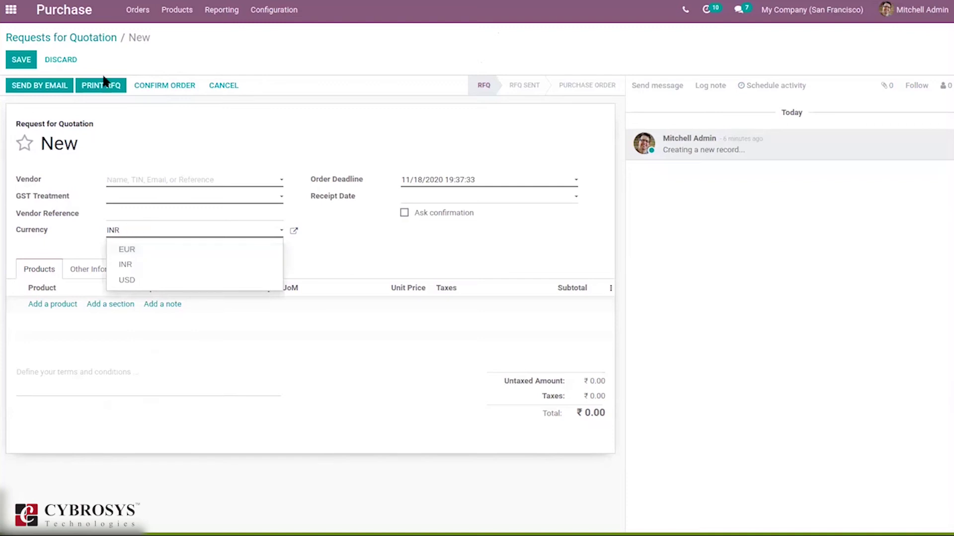
- Choose Azure Interior as the vendor and set the GST treatment to Consumer
click(166, 180)
click(175, 199)
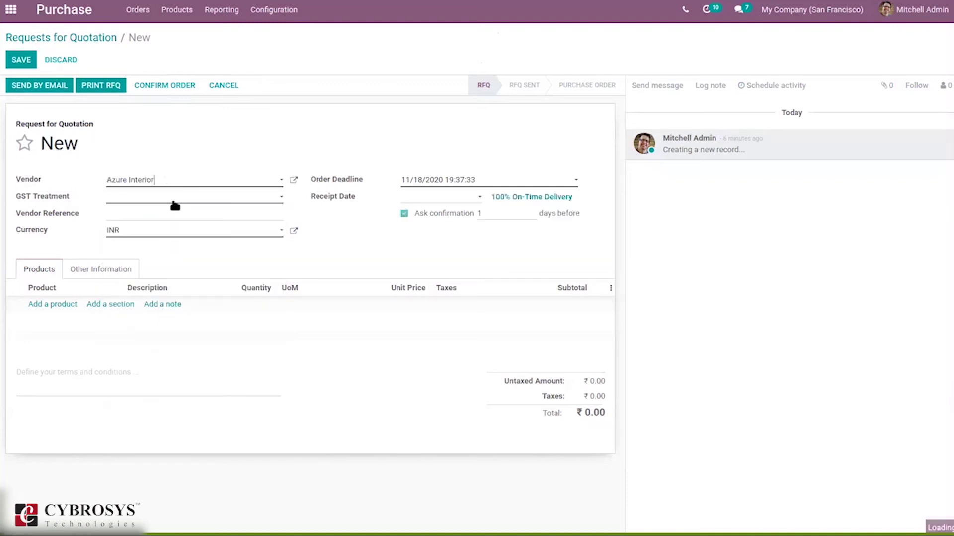
click(175, 196)
click(152, 254)
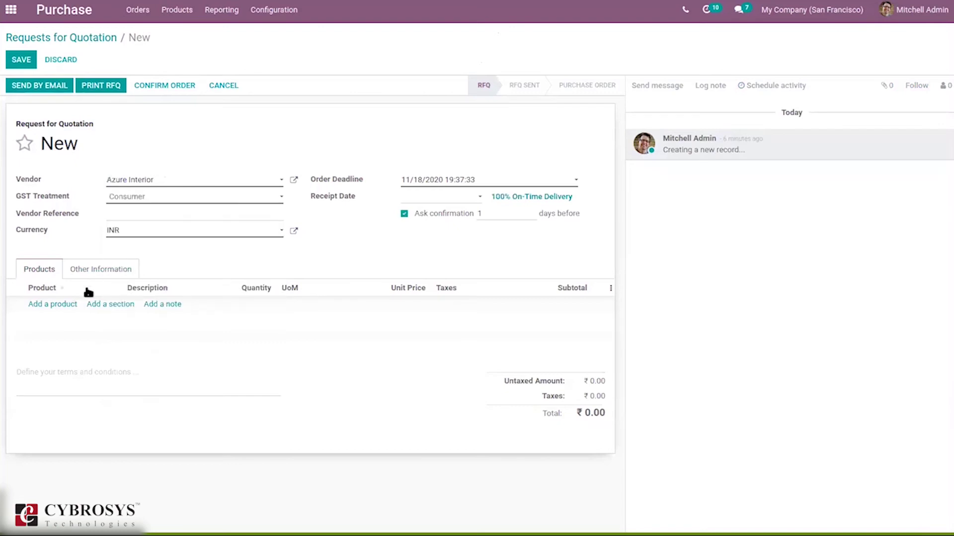
- Add the product [DESK0006] Customizable Desk (CONFIG) (Custom, Black) to the quotation and confirm the order
click(52, 304)
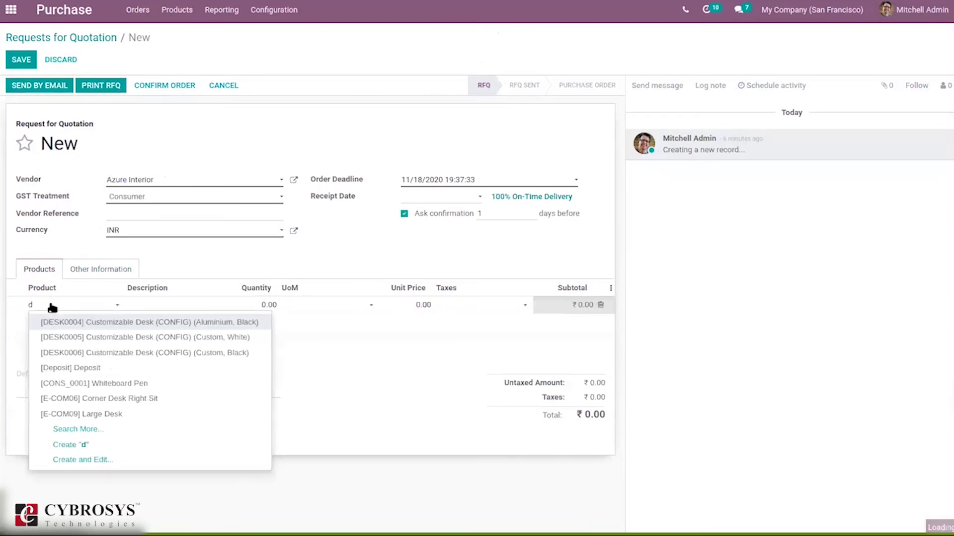
text(d)
click(167, 86)
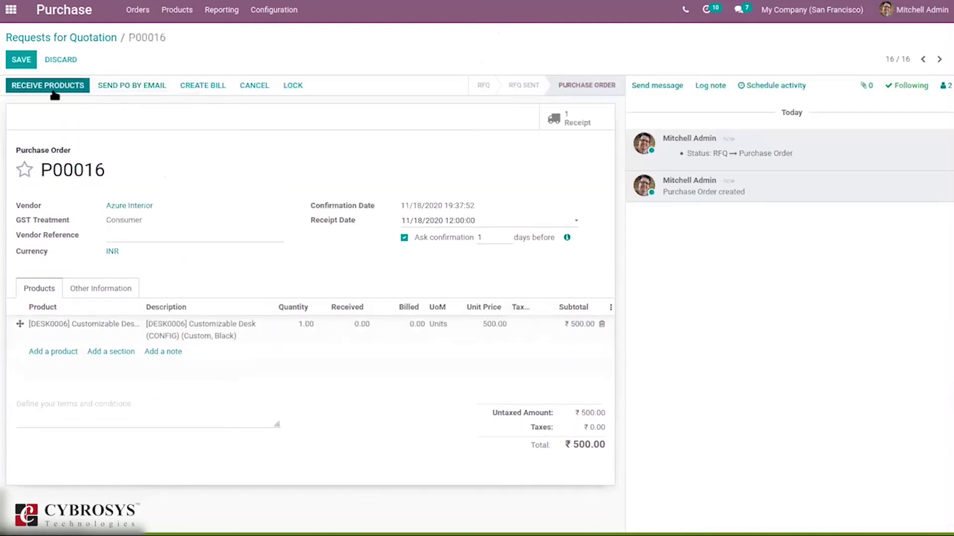
- Receive the ordered desk by validating its receipt as an immediate transfer and return to the purchase order
click(53, 92)
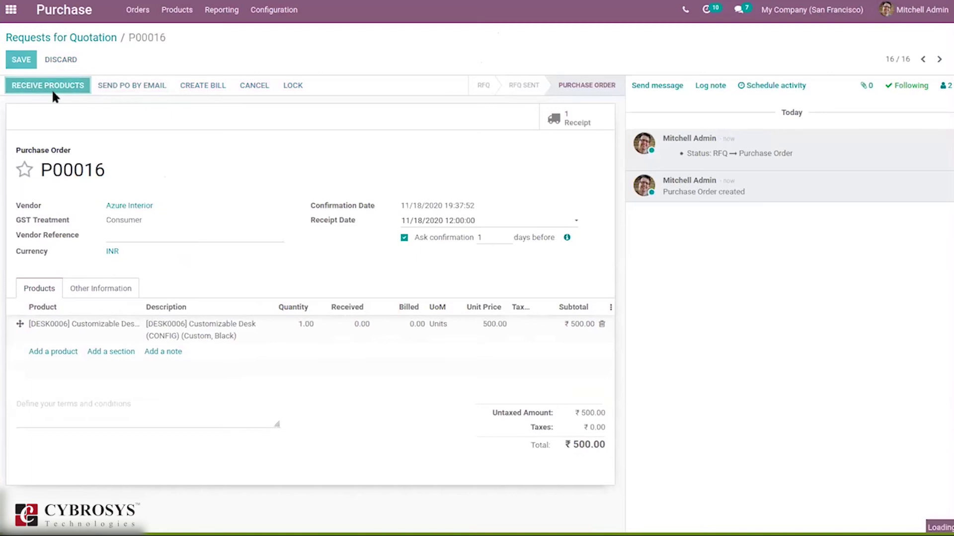
click(41, 85)
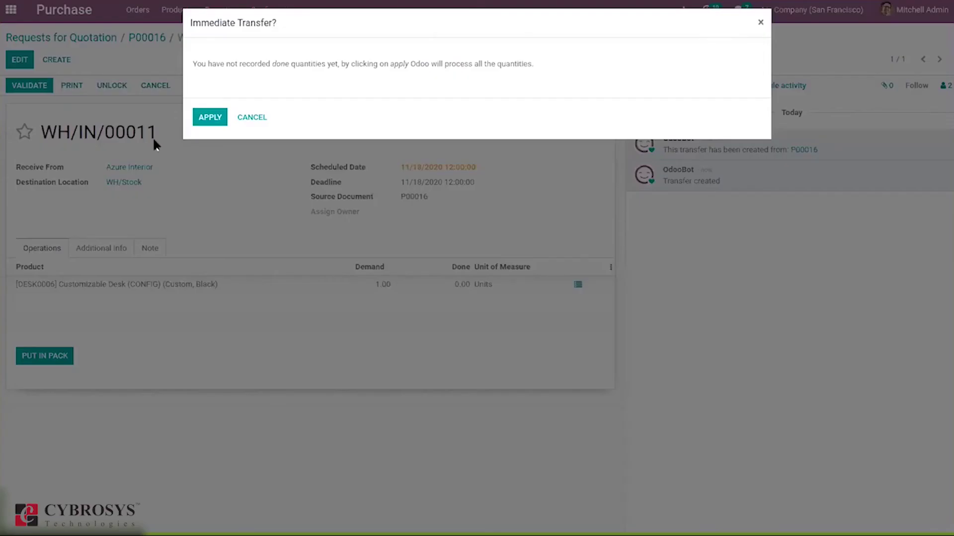
click(218, 119)
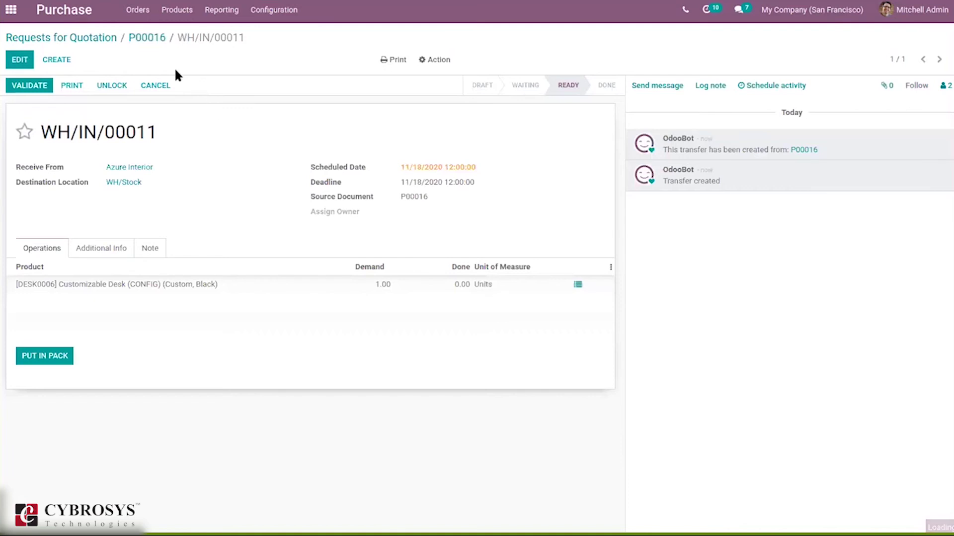
click(146, 38)
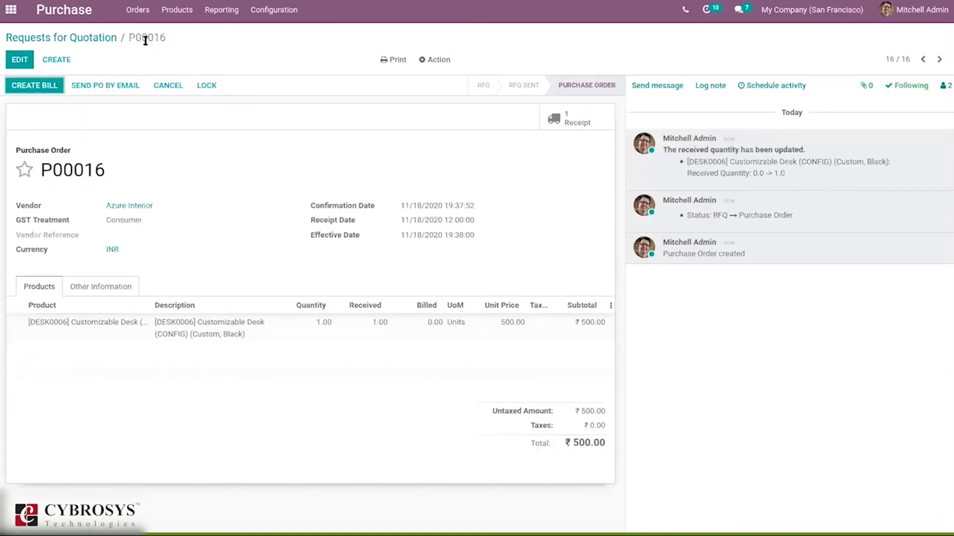
- Create the vendor bill from the purchase order and show its currency choices in edit mode, keeping INR
click(33, 89)
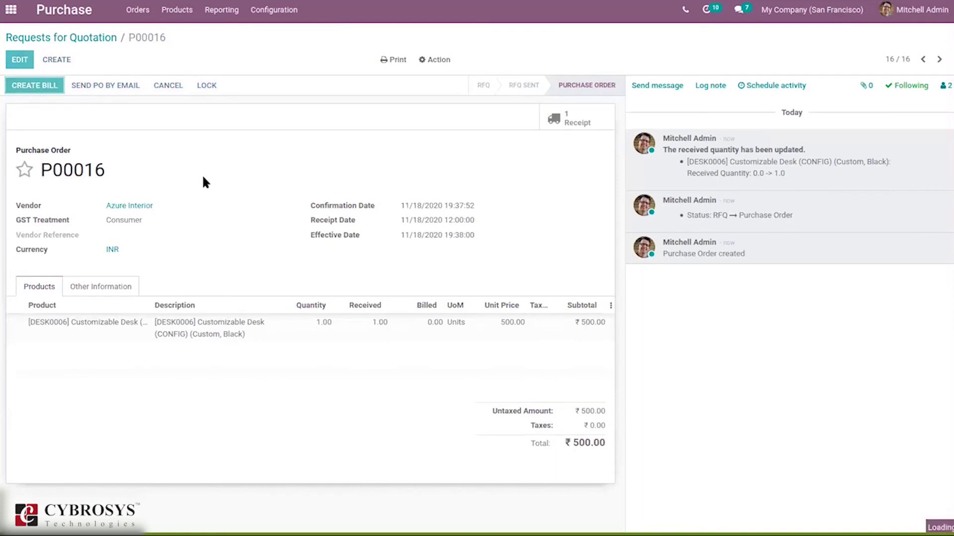
click(20, 60)
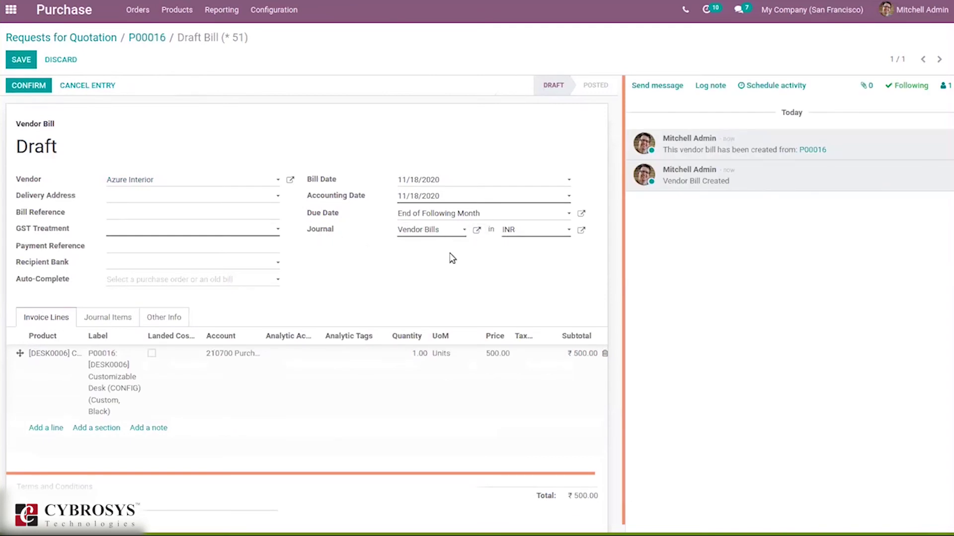
click(527, 233)
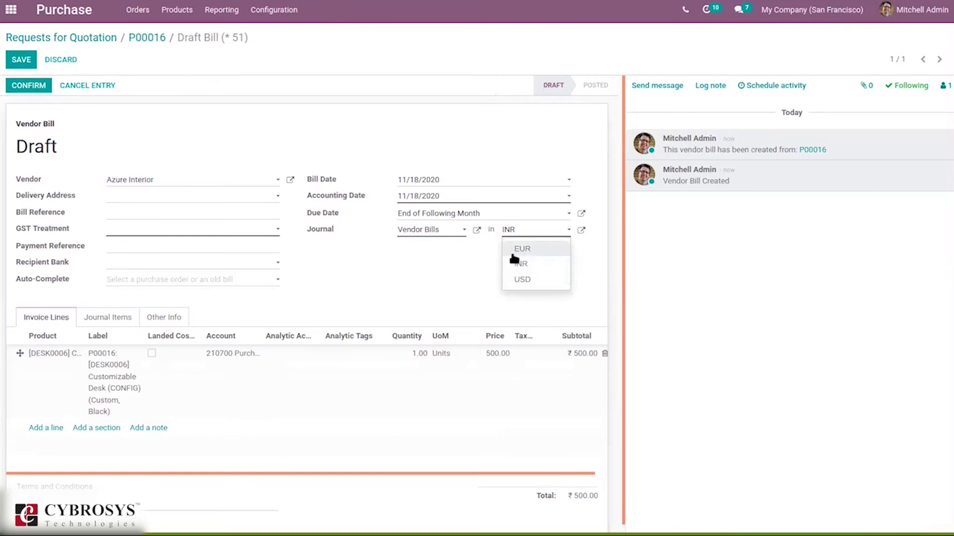
click(343, 247)
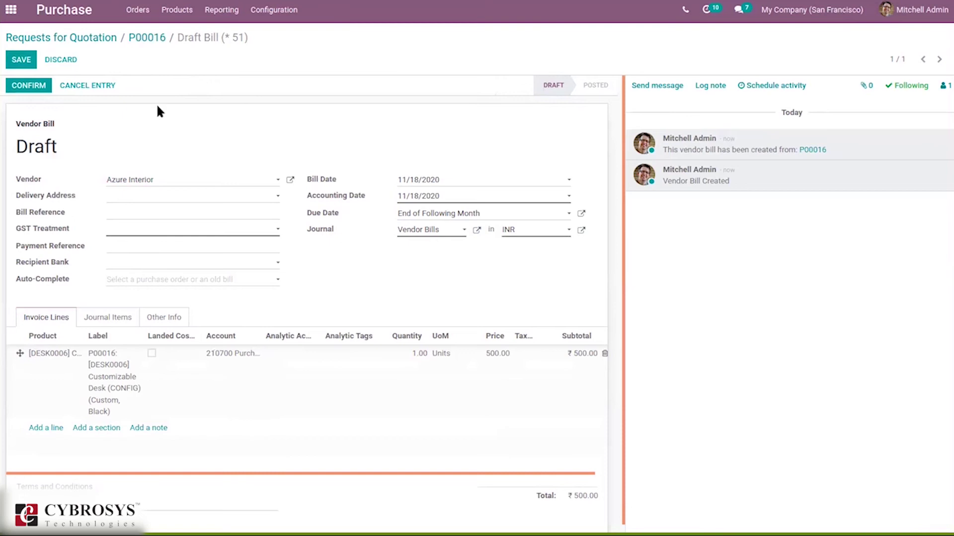
- Leave the draft vendor bill, switch to the Accounting app and start a new customer payment
click(144, 38)
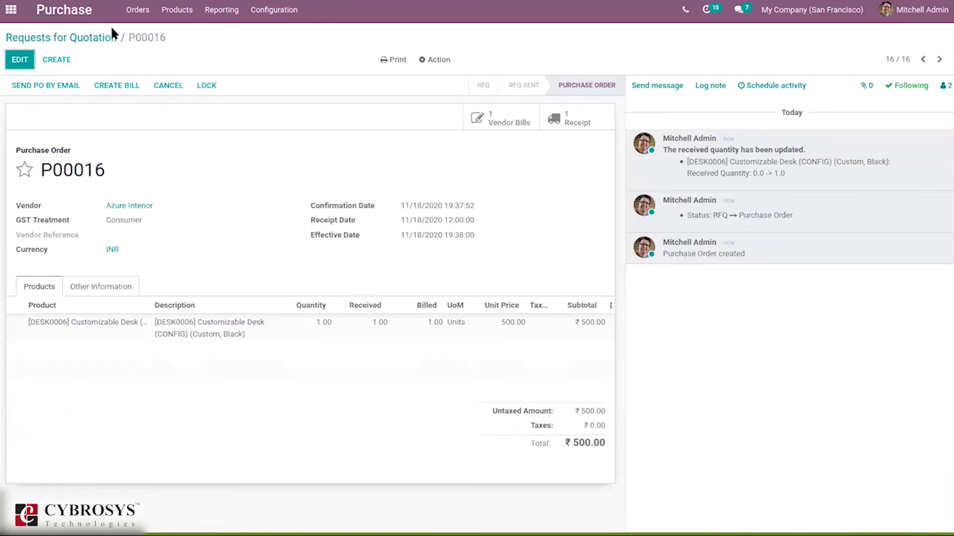
click(66, 37)
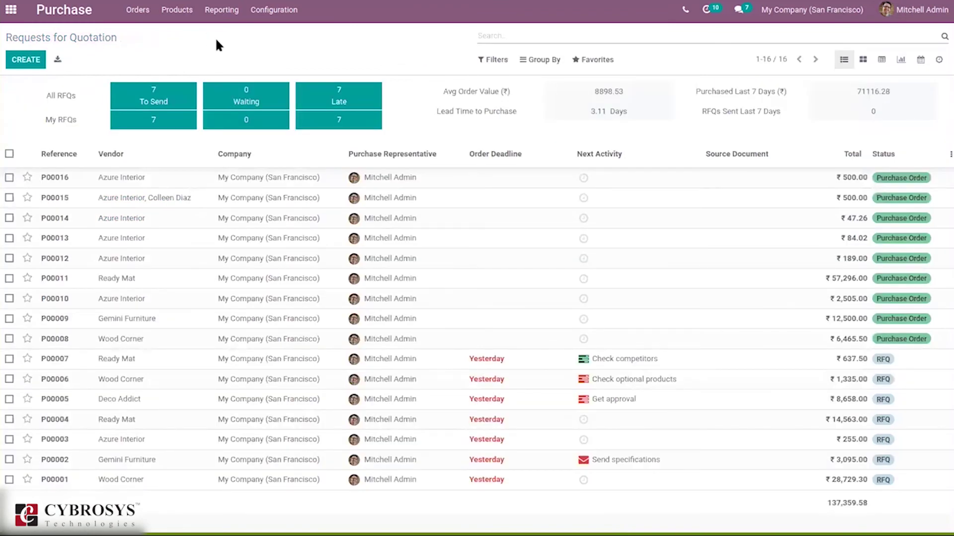
click(10, 10)
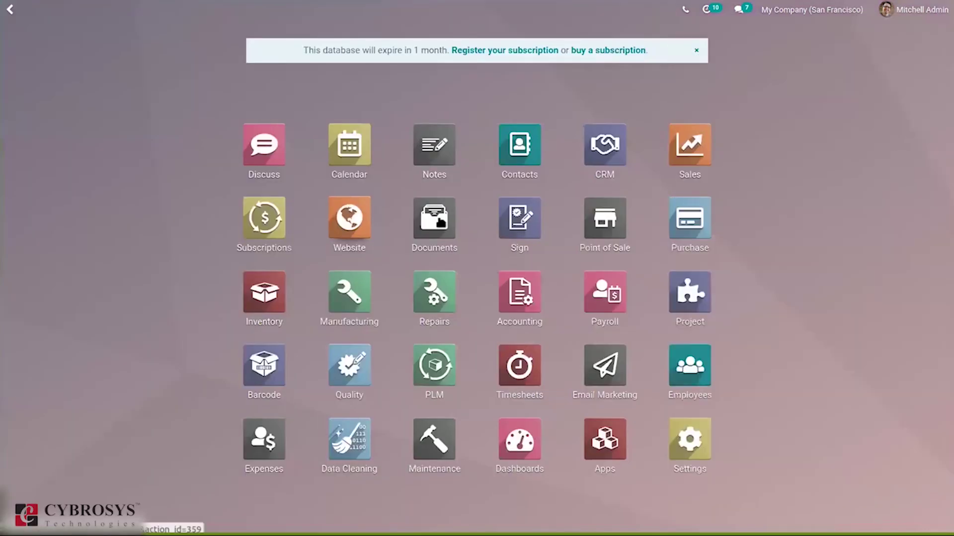
click(532, 293)
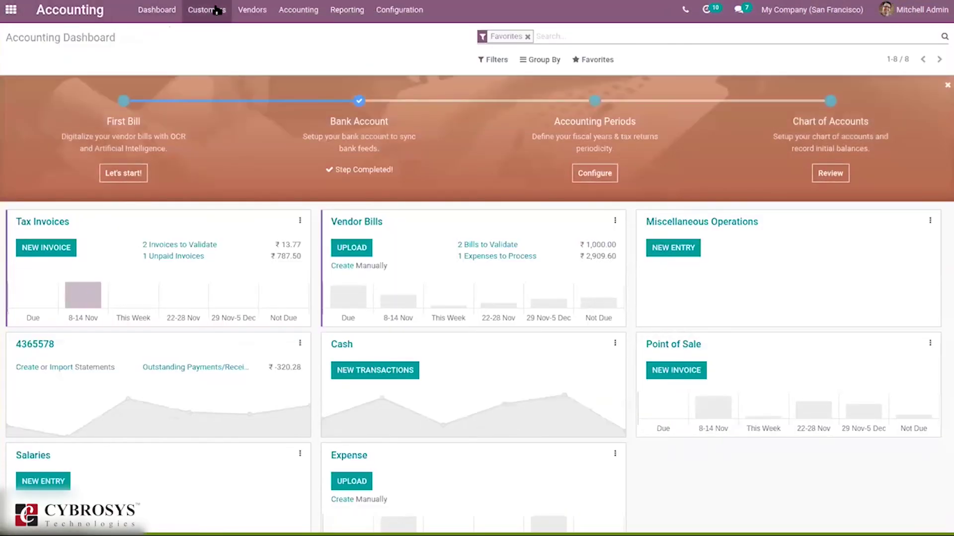
click(217, 10)
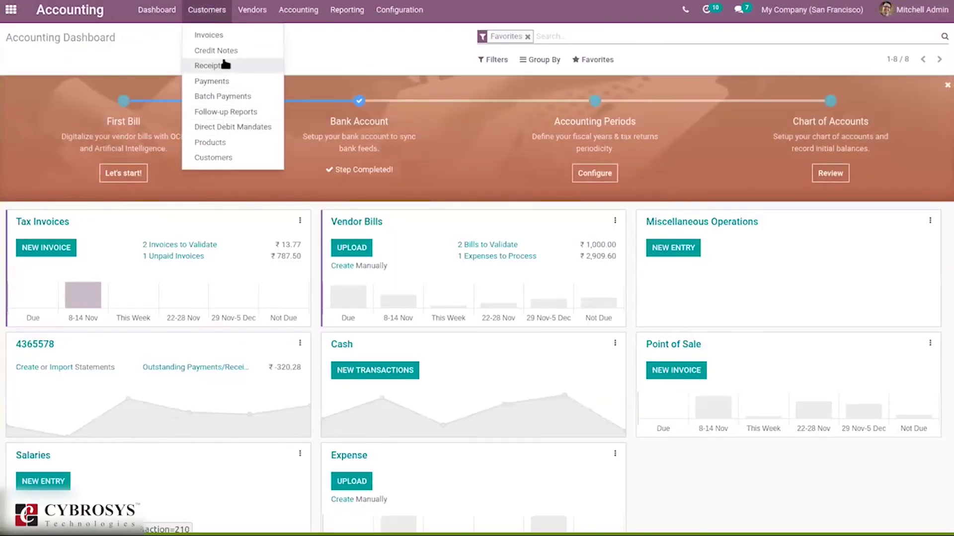
click(228, 82)
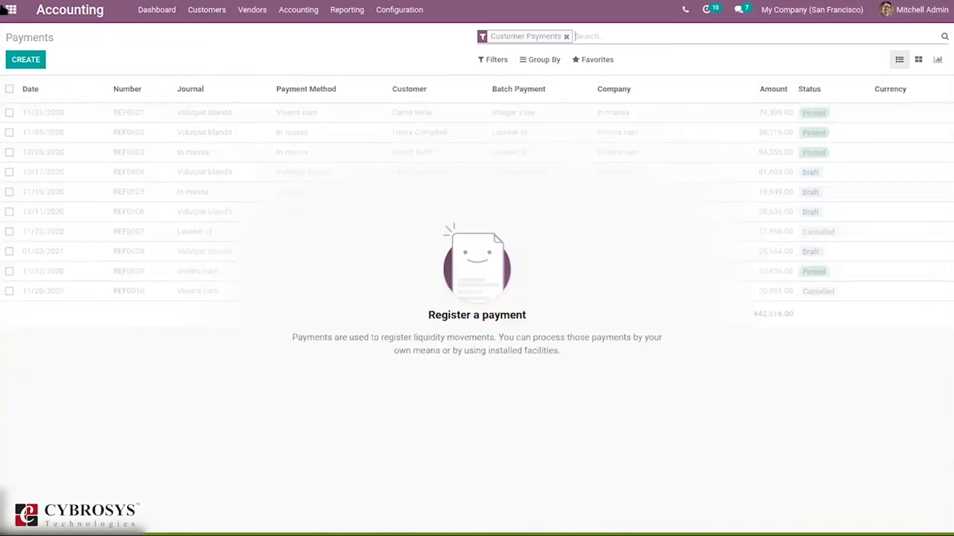
click(29, 64)
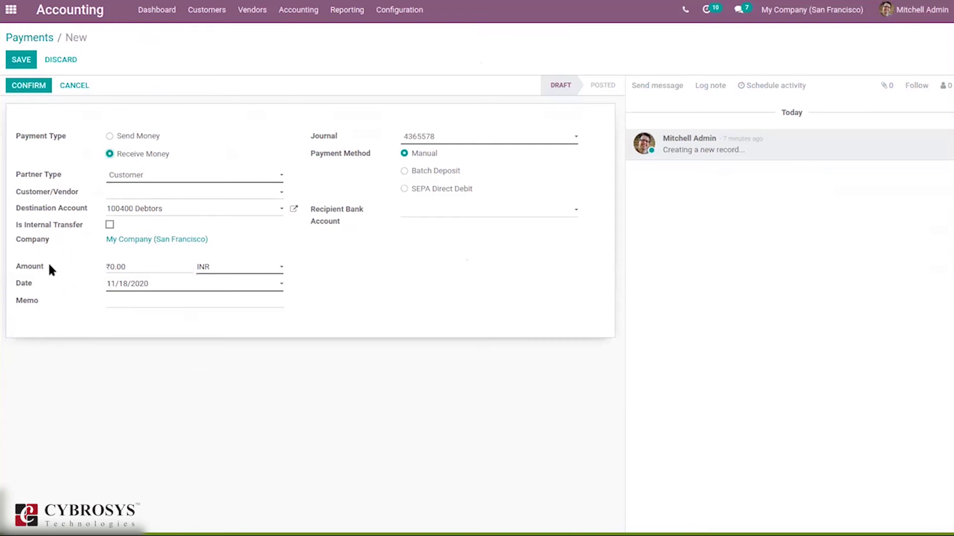
- Try the payment's currency choices by switching the amount to EUR and USD and back to INR
click(223, 268)
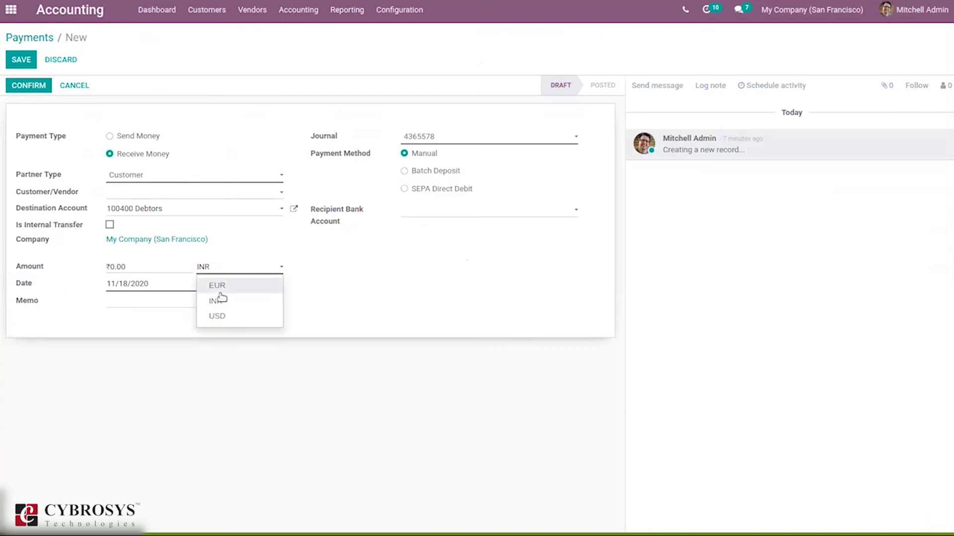
click(217, 301)
click(216, 266)
click(237, 285)
click(234, 267)
click(234, 318)
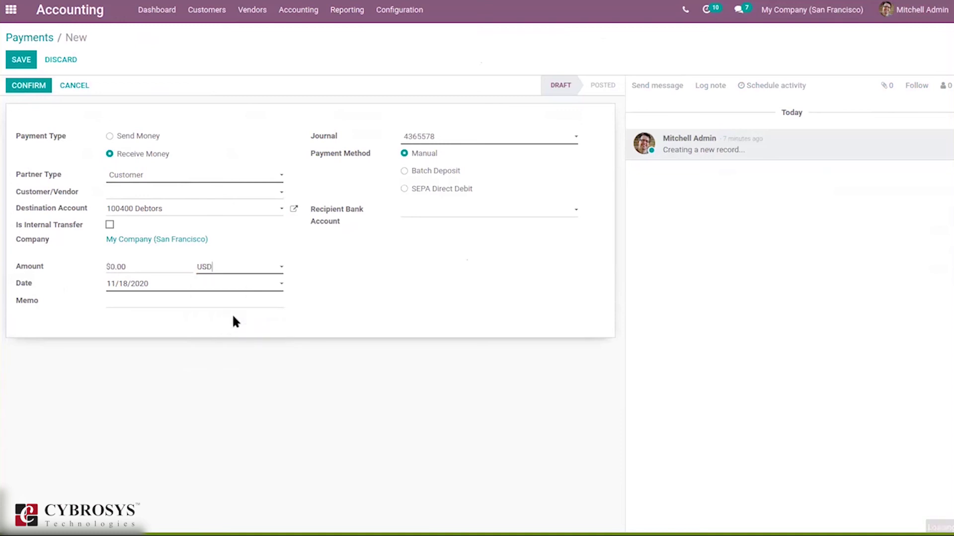
click(206, 268)
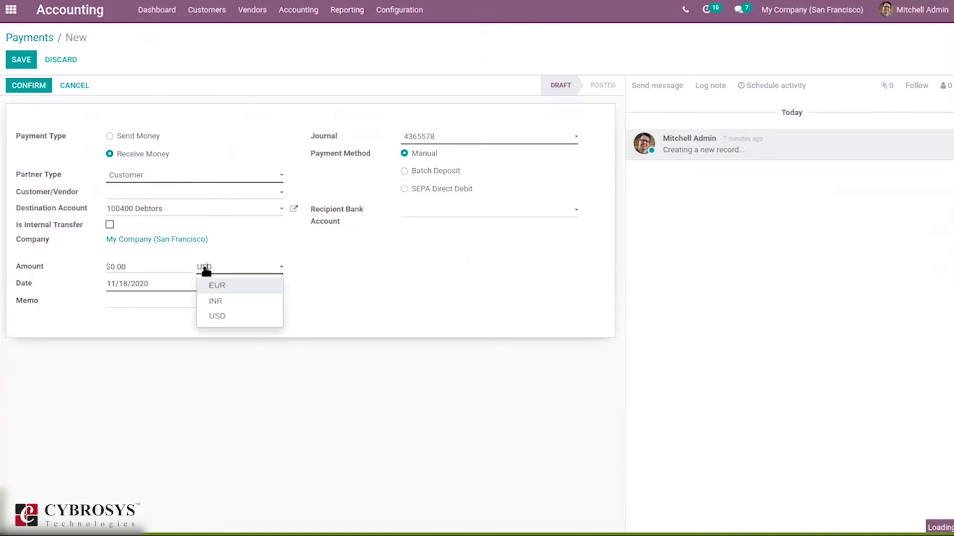
click(239, 301)
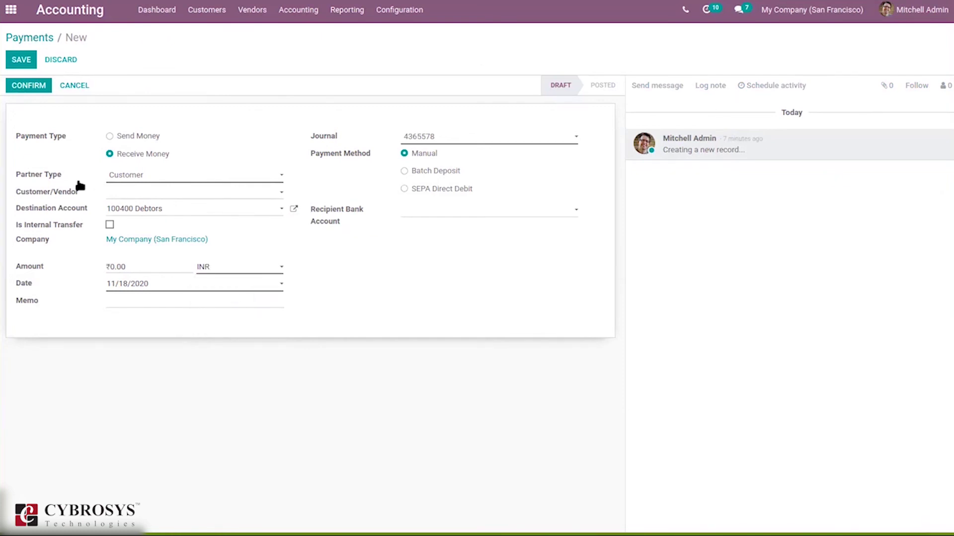
- Discard the unsaved customer payment and return to the Accounting dashboard
click(5, 9)
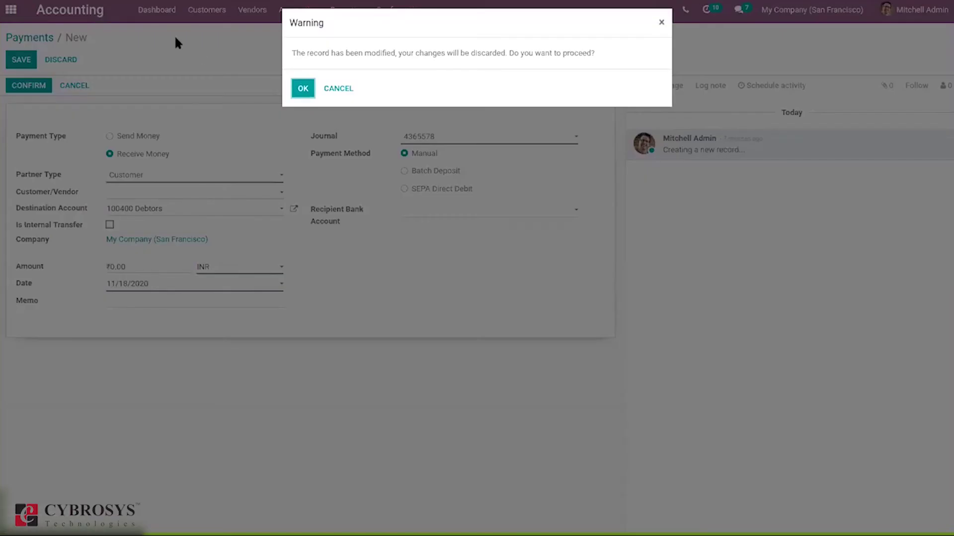
click(301, 88)
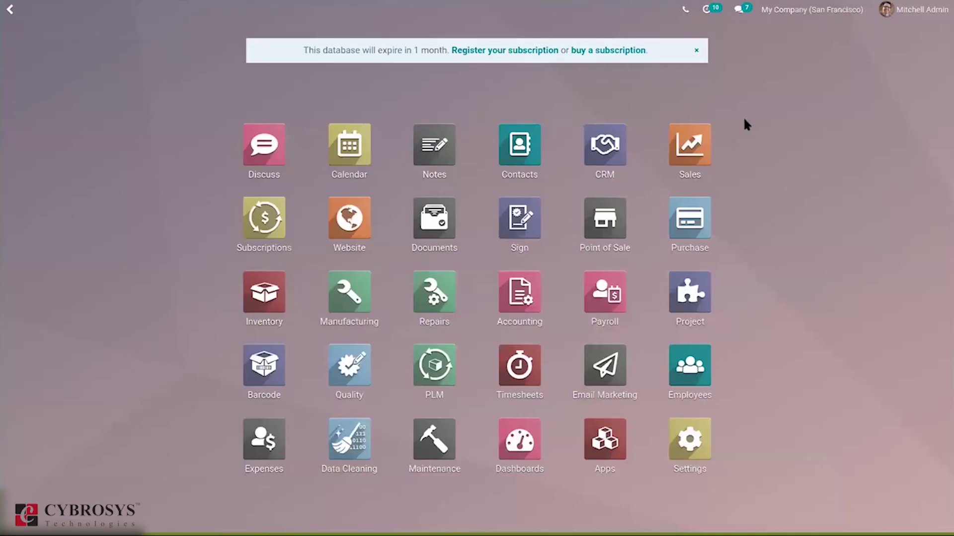
click(519, 294)
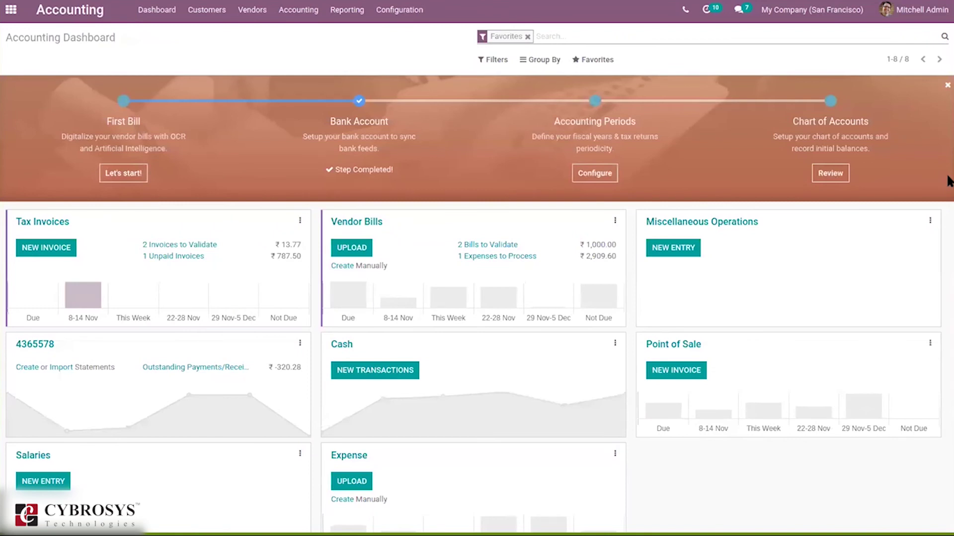
- Open the bank journal's statements from the dashboard and start a new bank statement
drag(948, 181, 948, 271)
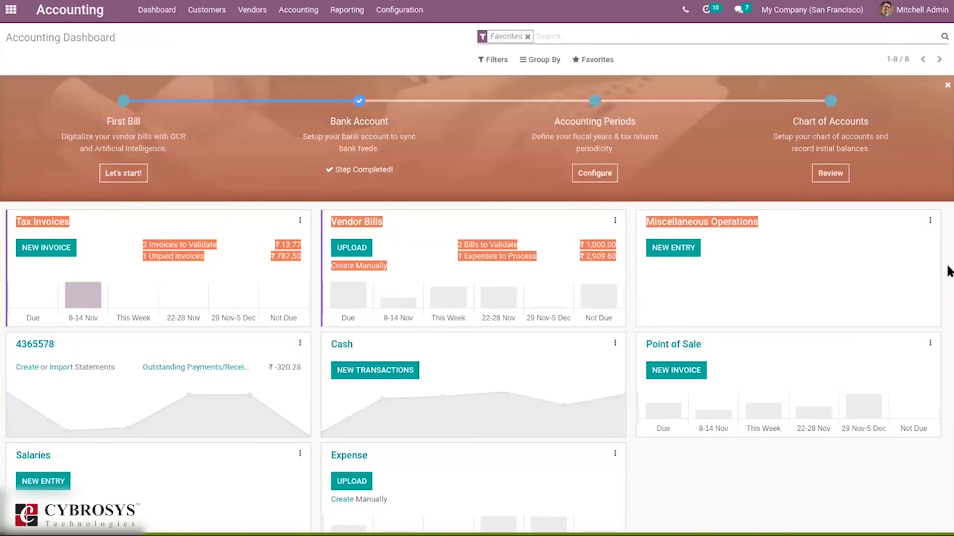
click(137, 352)
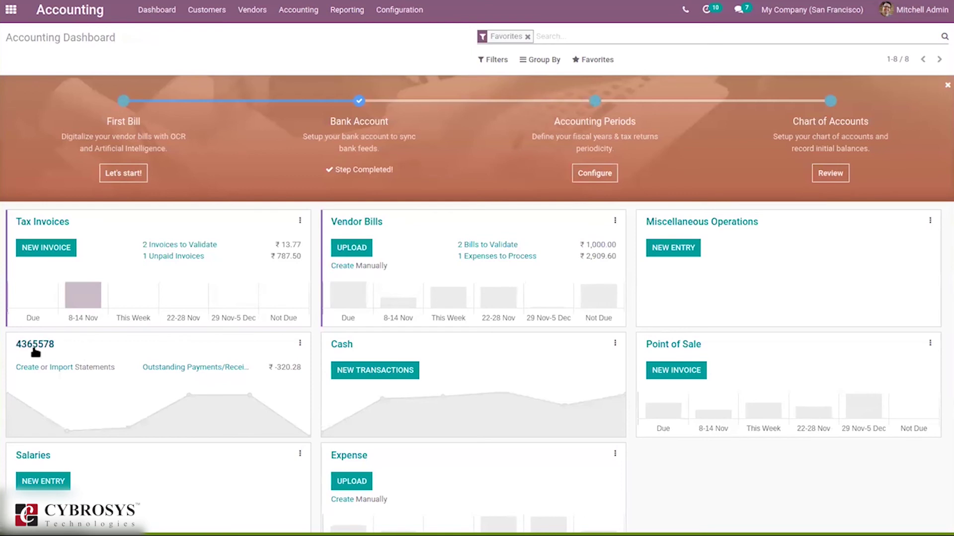
click(35, 345)
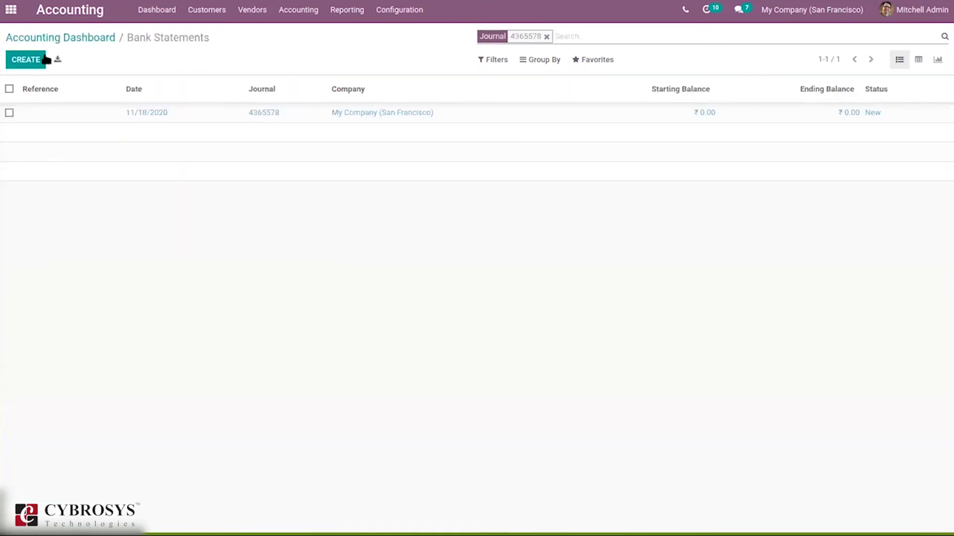
click(26, 62)
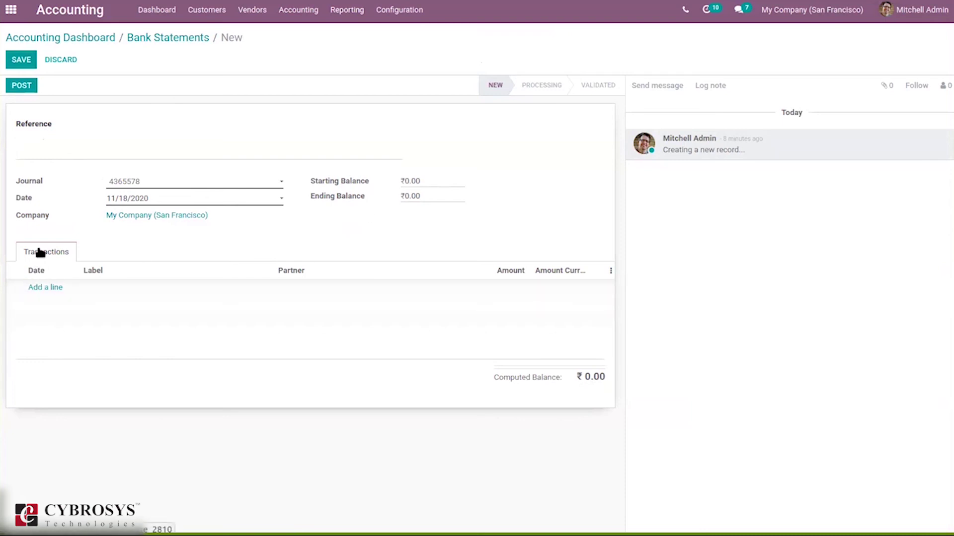
- Try adding a transaction line, and toggle the optional Amount Currency column off and on again in the statement's transactions
click(42, 287)
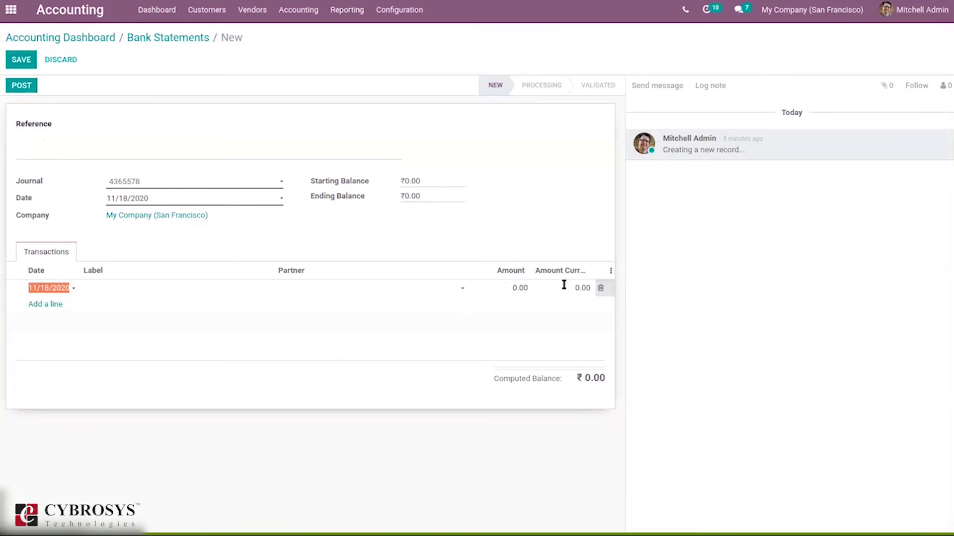
click(610, 273)
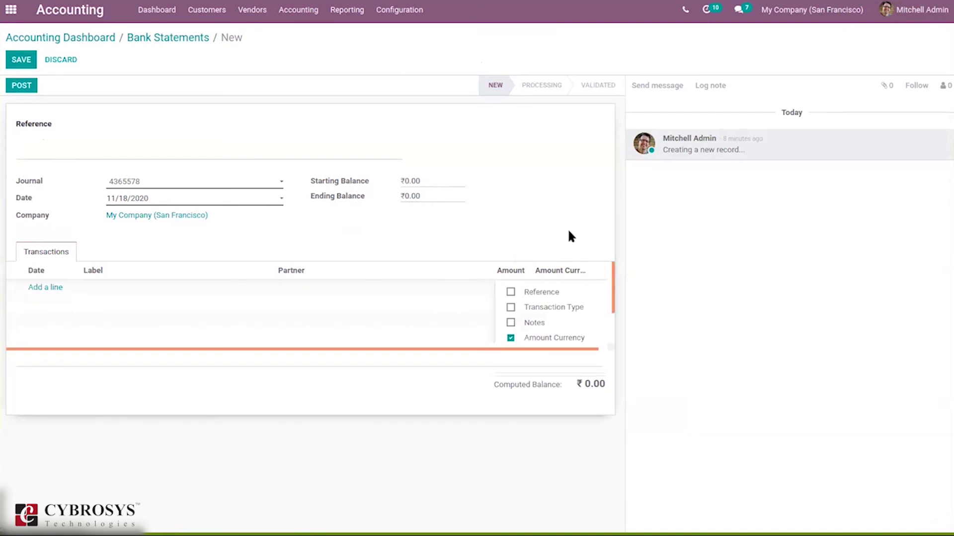
click(610, 271)
click(611, 274)
click(537, 340)
click(538, 340)
click(520, 204)
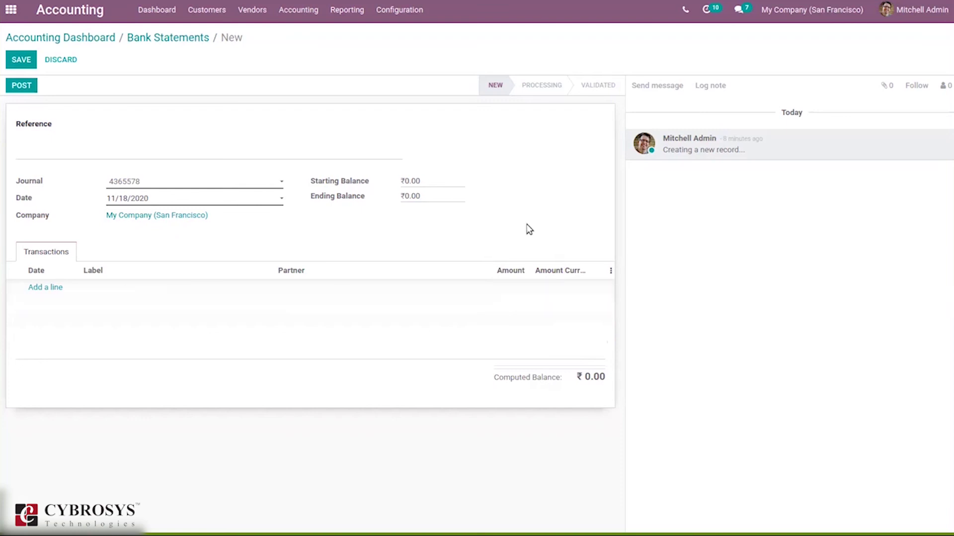
- Discard the new bank statement and return to the Accounting dashboard to show where Journal Entries are found
click(9, 7)
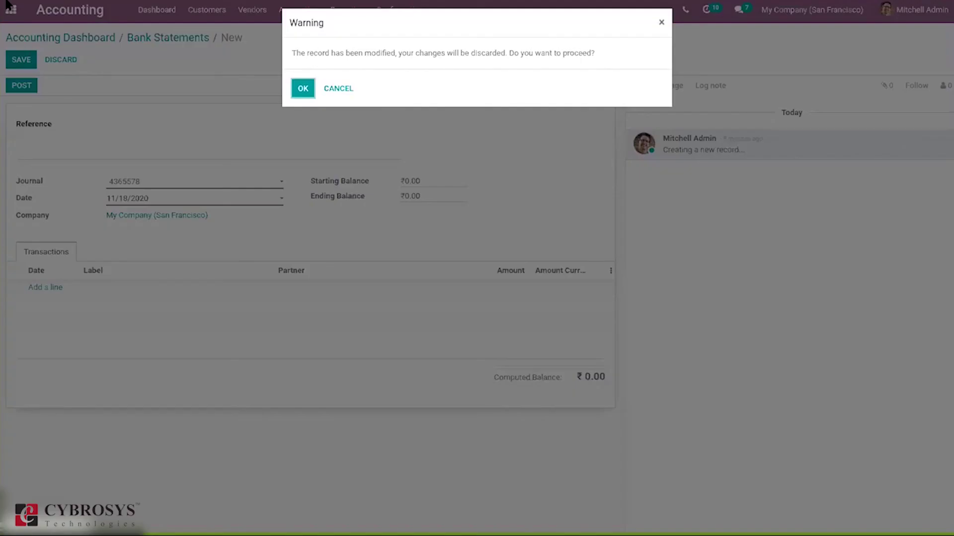
click(305, 89)
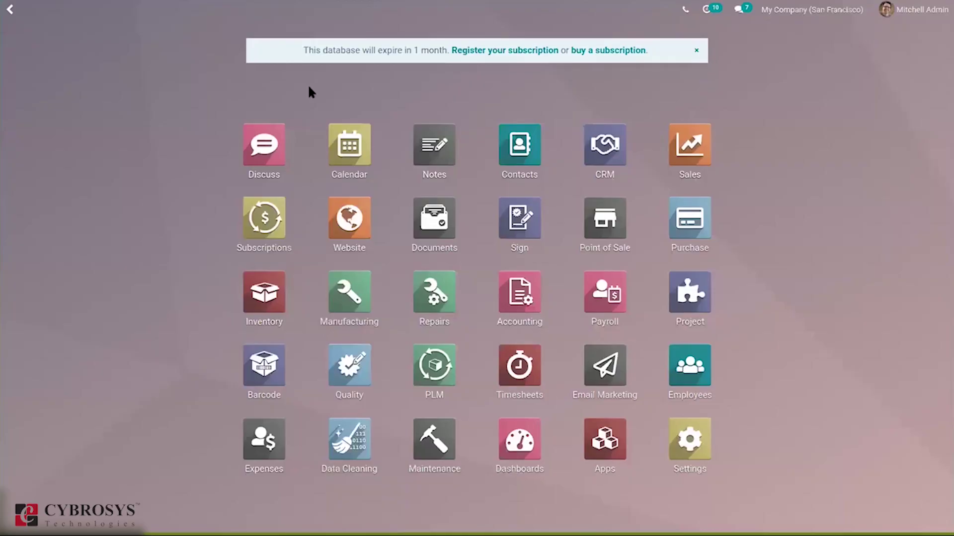
click(515, 289)
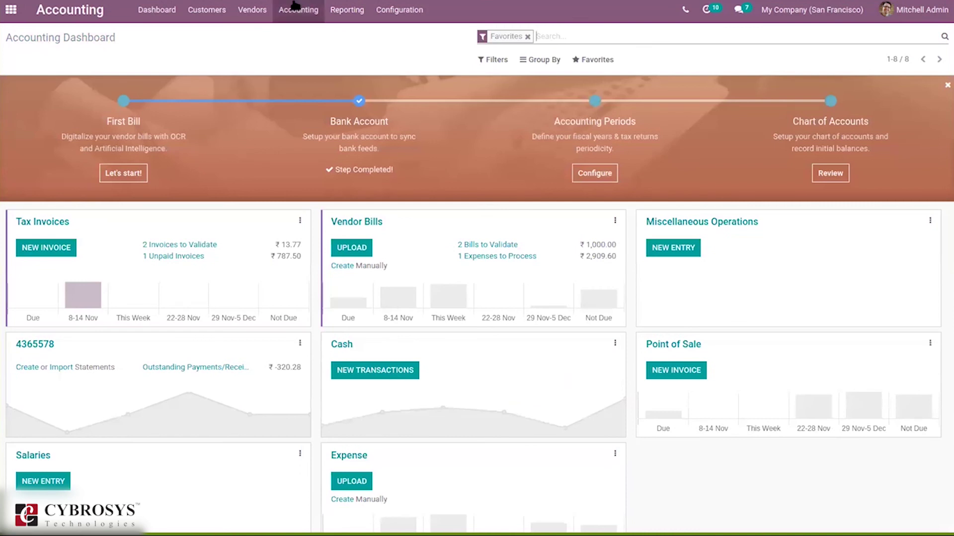
click(296, 49)
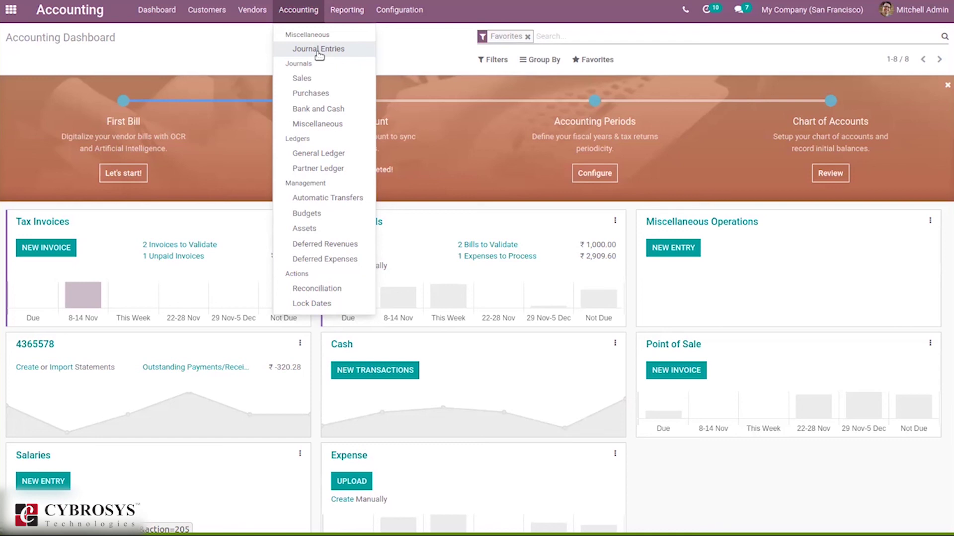
click(196, 52)
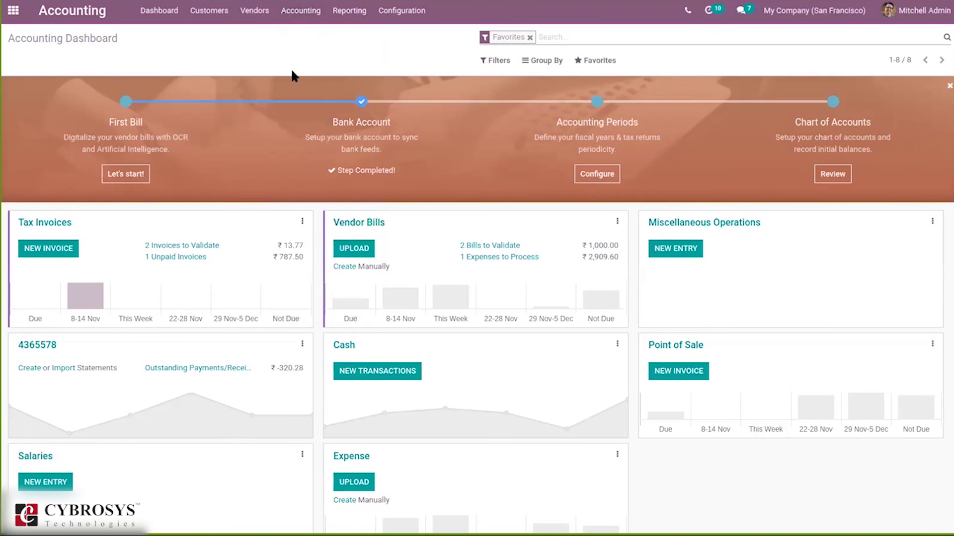